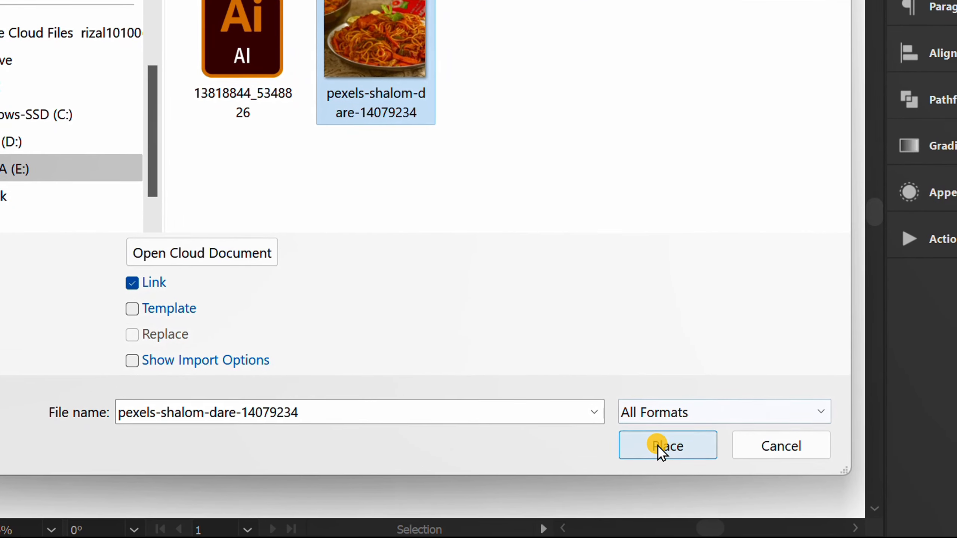
Place the selected noodle photo as a linked image spanning the artboard's full width from its upper-left corner
{"action": "left_click", "coordinate": [659, 446]}
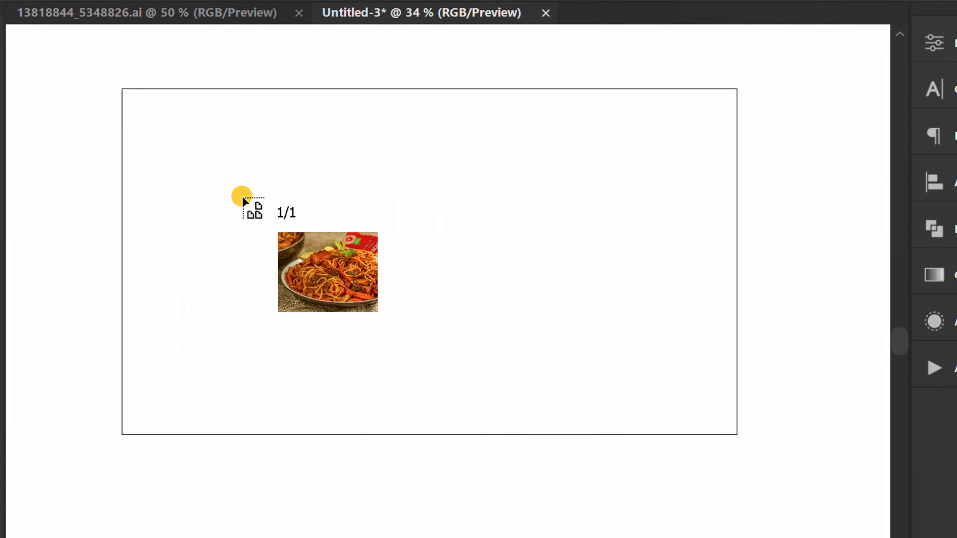
{"action": "left_click_drag", "start_coordinate": [109, 16], "coordinate": [295, 151]}
{"action": "left_click_drag", "start_coordinate": [309, 227], "coordinate": [769, 537]}
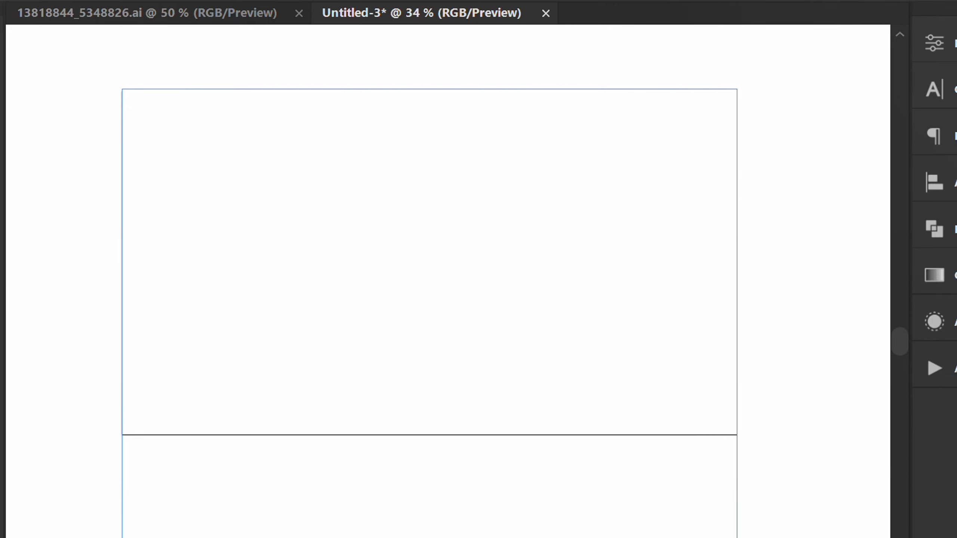
Center the placed photo vertically on the artboard
{"action": "left_click", "coordinate": [934, 183]}
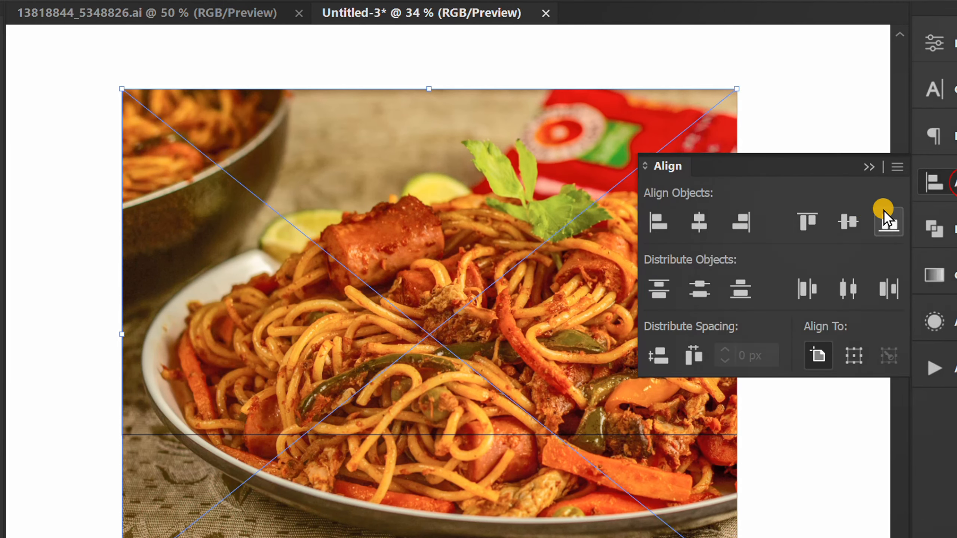
{"action": "left_click", "coordinate": [844, 222]}
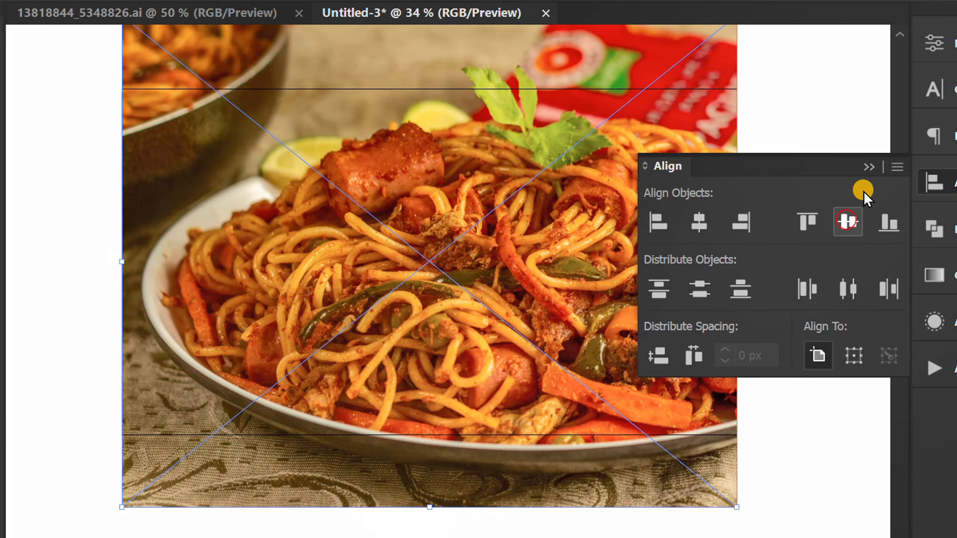
{"action": "left_click", "coordinate": [868, 166]}
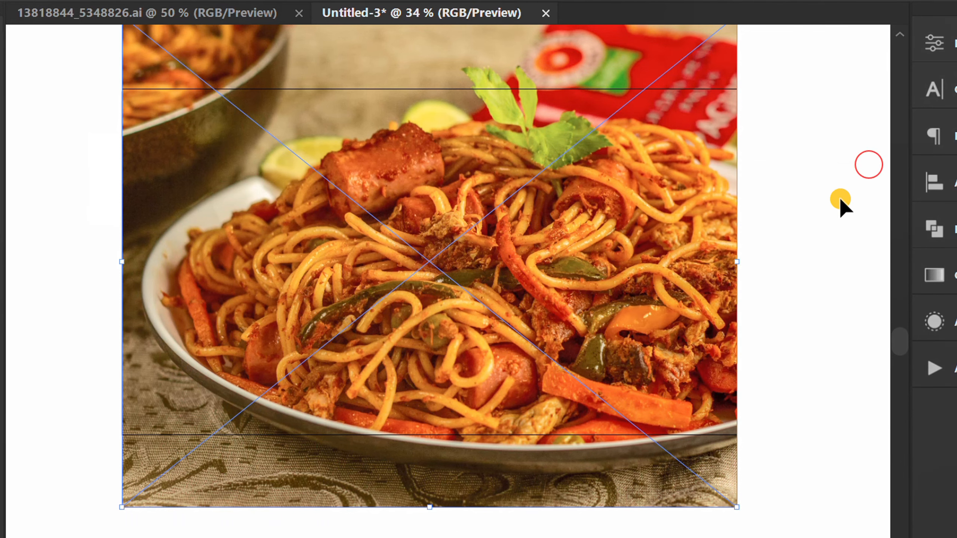
Crop the photo to the artboard's bounds, keeping its full width and trimming the excess above and below
{"action": "right_click", "coordinate": [425, 150]}
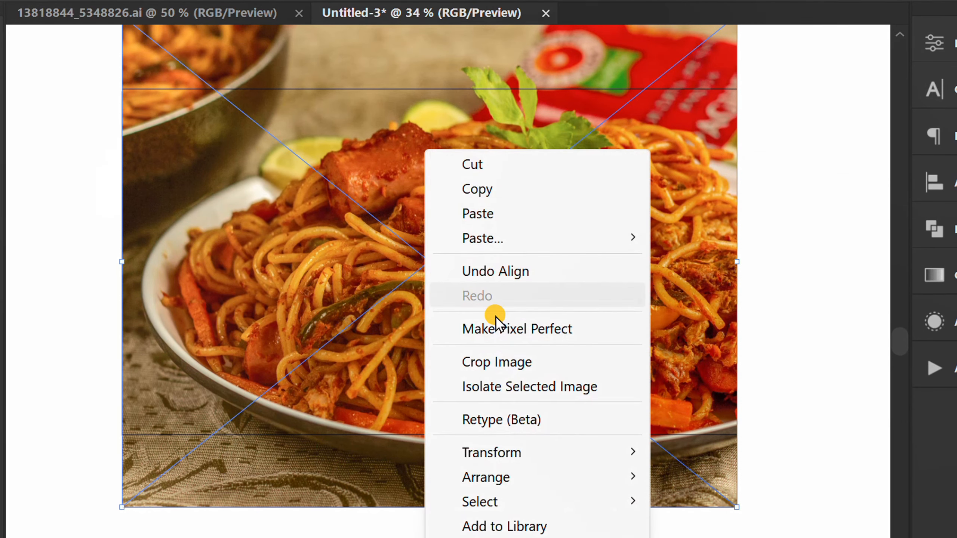
{"action": "left_click", "coordinate": [513, 361]}
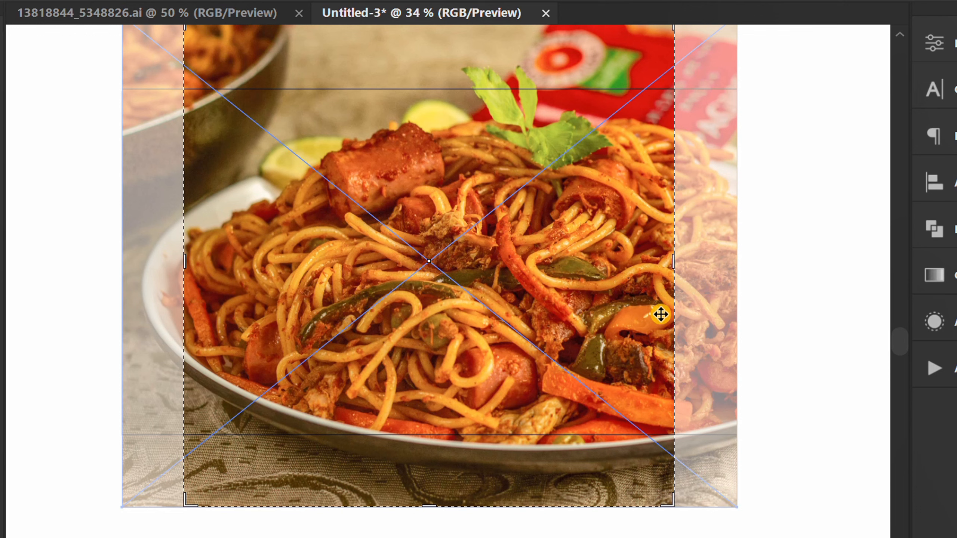
{"action": "left_click_drag", "start_coordinate": [674, 262], "coordinate": [735, 260]}
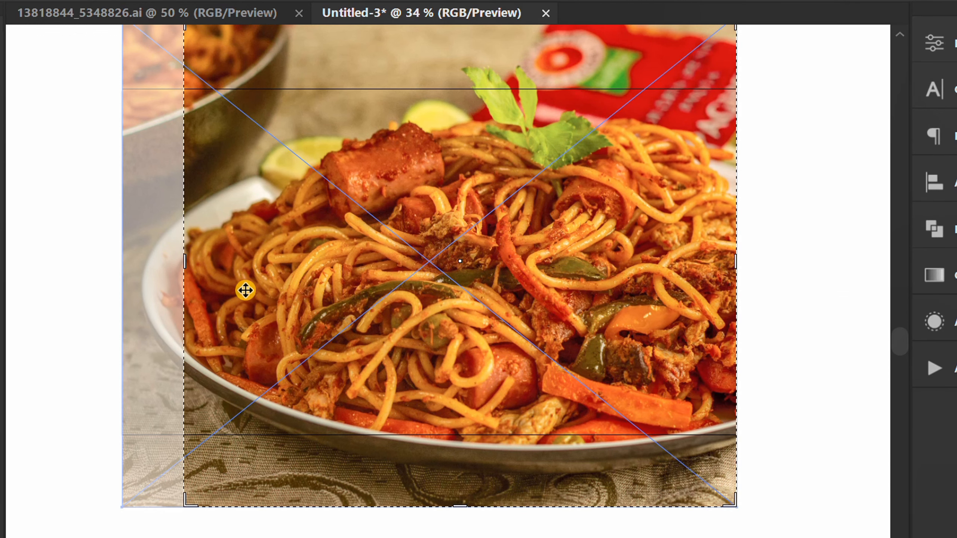
{"action": "left_click_drag", "start_coordinate": [187, 262], "coordinate": [123, 262]}
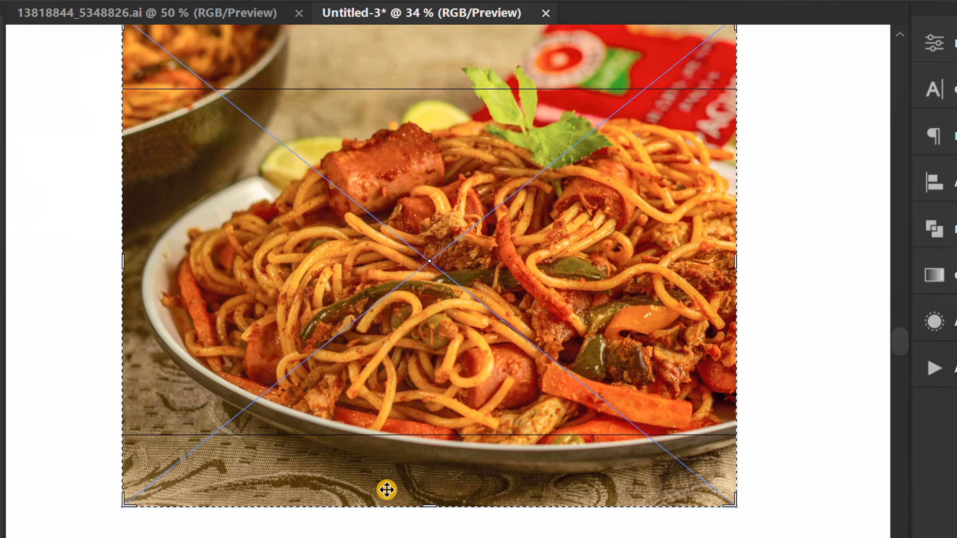
{"action": "left_click_drag", "start_coordinate": [436, 506], "coordinate": [423, 434]}
{"action": "key", "text": "ctrl+plus"}
{"action": "left_click_drag", "start_coordinate": [387, 75], "coordinate": [391, 184]}
{"action": "key", "text": "ctrl+minus"}
{"action": "key", "text": "Return"}
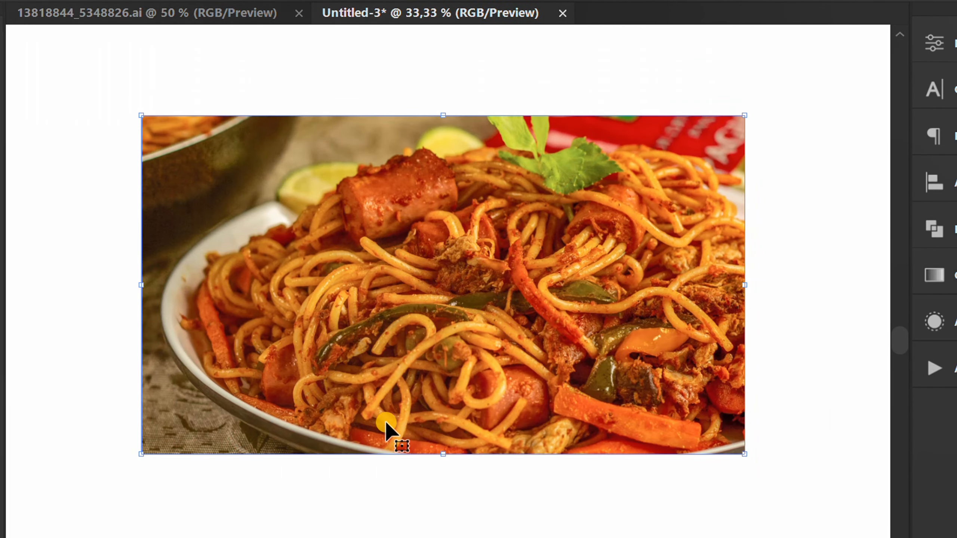
Draw a rectangle of about 1280 × 720 px covering the whole photo
{"action": "left_click", "coordinate": [384, 490]}
{"action": "key", "text": "m"}
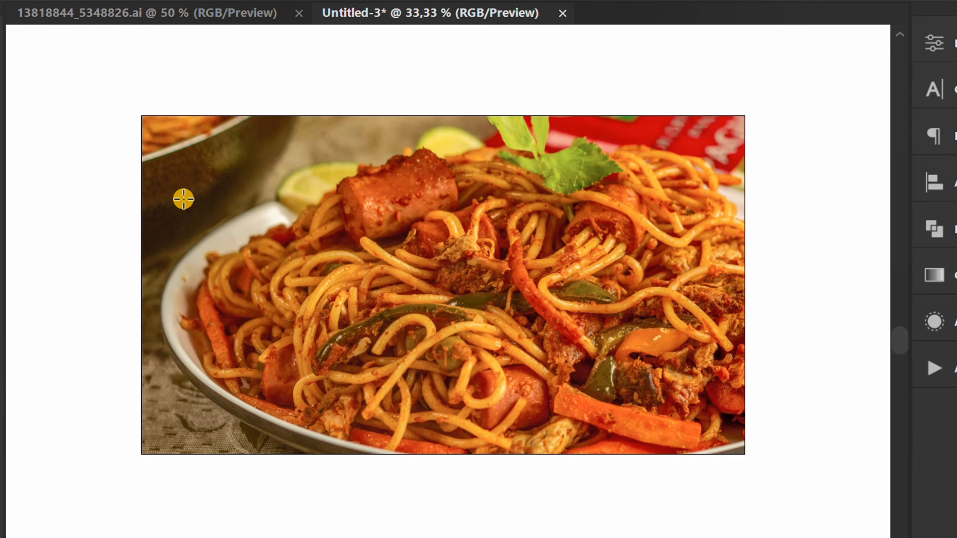
{"action": "mouse_move", "coordinate": [141, 115]}
{"action": "left_mouse_down"}
{"action": "mouse_move", "coordinate": [259, 216]}
{"action": "mouse_move", "coordinate": [625, 335]}
{"action": "mouse_move", "coordinate": [744, 453]}
{"action": "left_mouse_up"}
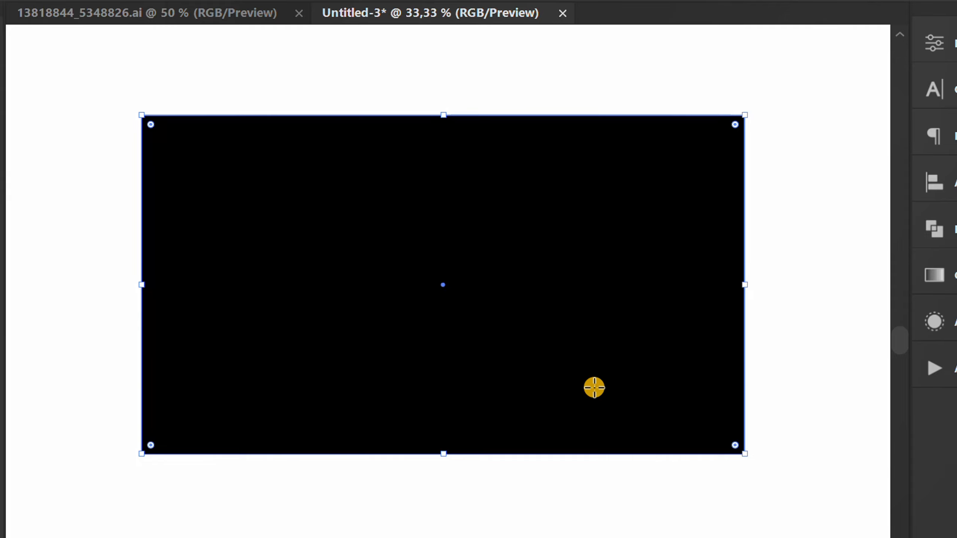
Set the black rectangle's opacity to 25% so it darkens the photo
{"action": "left_click", "coordinate": [934, 42]}
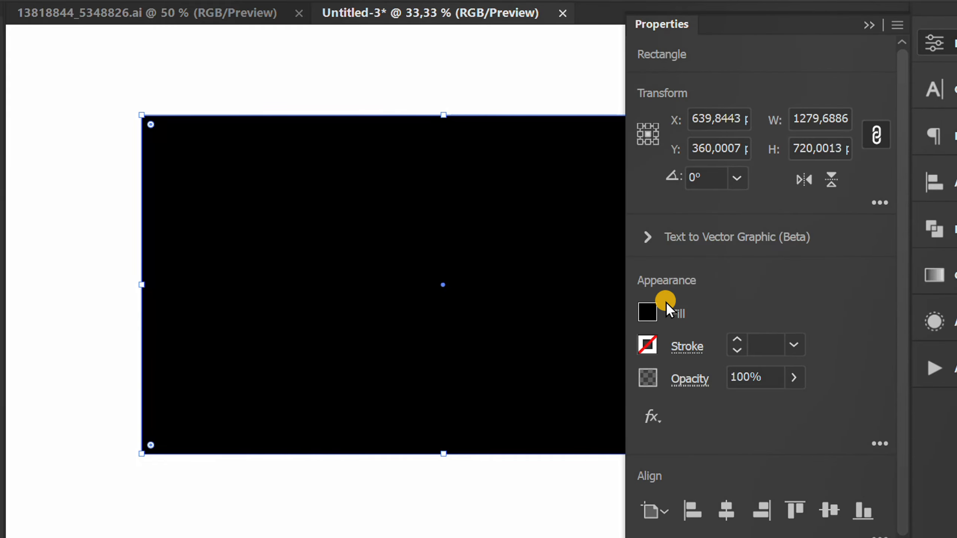
{"action": "left_click", "coordinate": [764, 377]}
{"action": "type", "text": "25"}
{"action": "key", "text": "Return"}
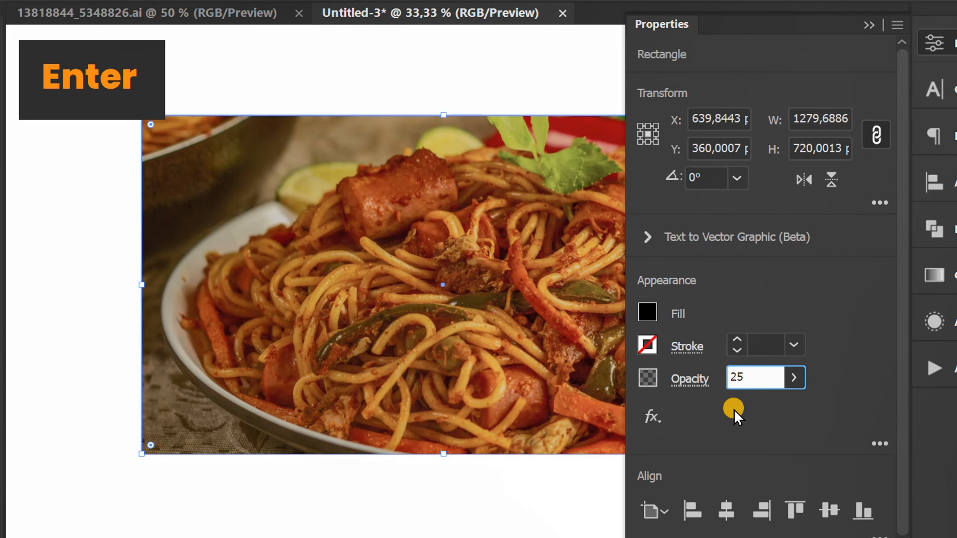
{"action": "left_click", "coordinate": [870, 22]}
Select the photo together with its dark overlay and lock both
{"action": "key", "text": "v"}
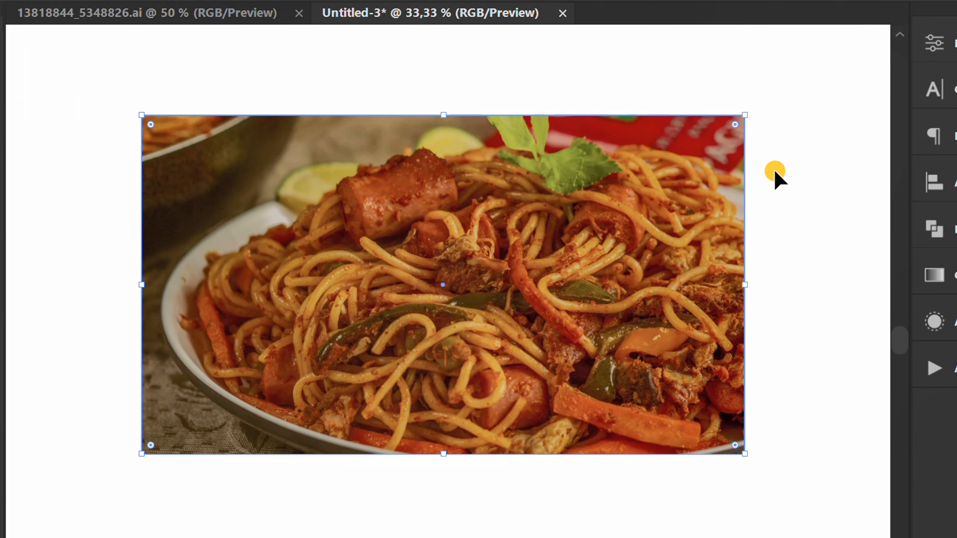
{"action": "left_click_drag", "start_coordinate": [806, 88], "coordinate": [504, 299]}
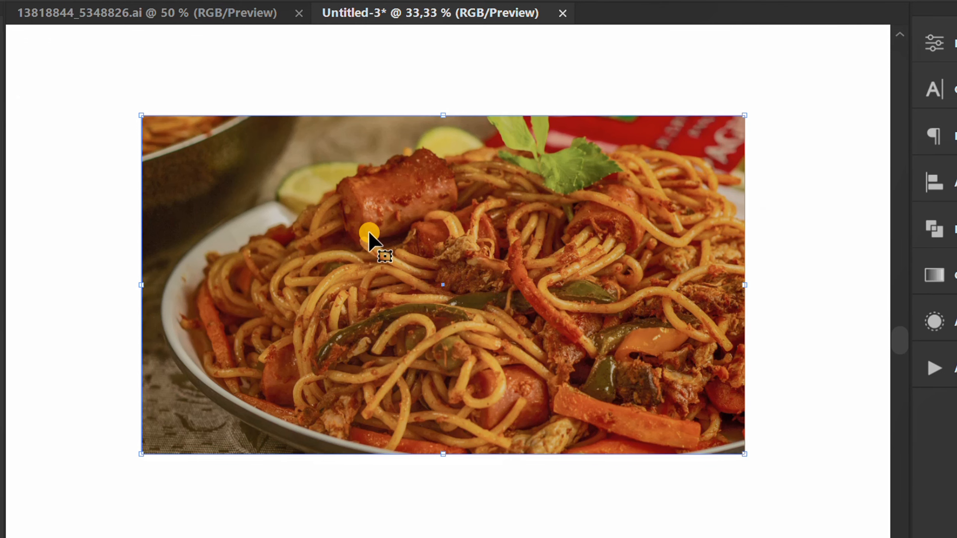
{"action": "key", "text": "ctrl+2"}
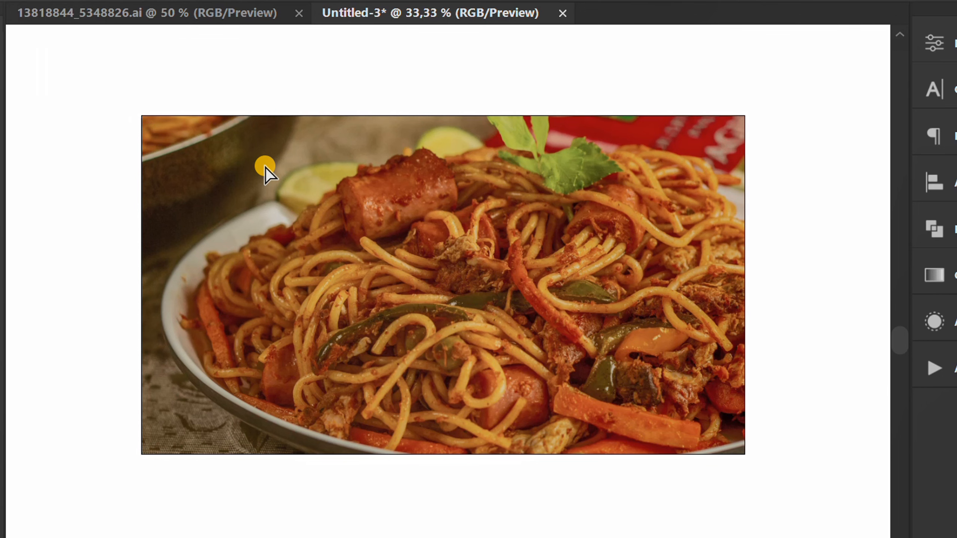
Add the point text SUPERHOT in capitals over the photo
{"action": "scroll", "coordinate": [265, 168], "scroll_direction": "down", "scroll_amount": 1}
{"action": "key", "text": "t"}
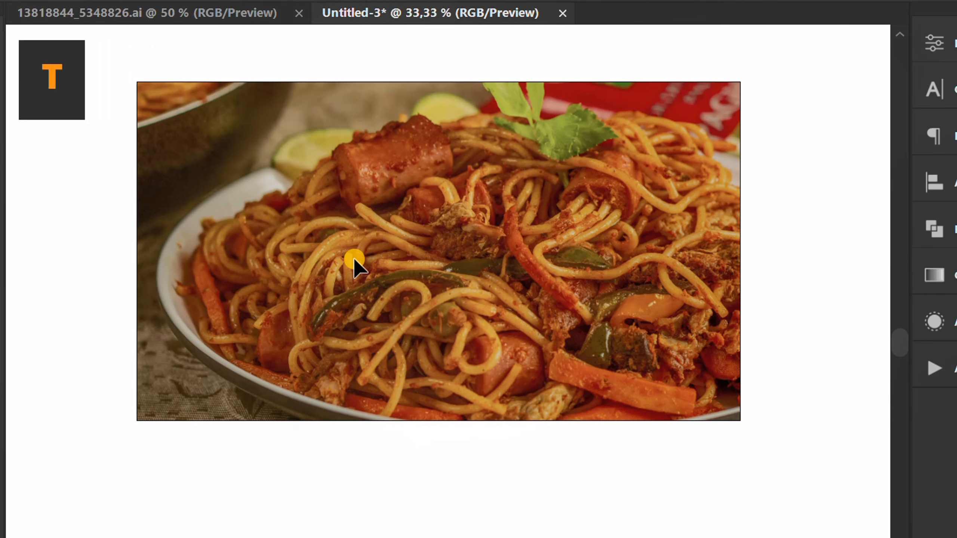
{"action": "left_click", "coordinate": [229, 224]}
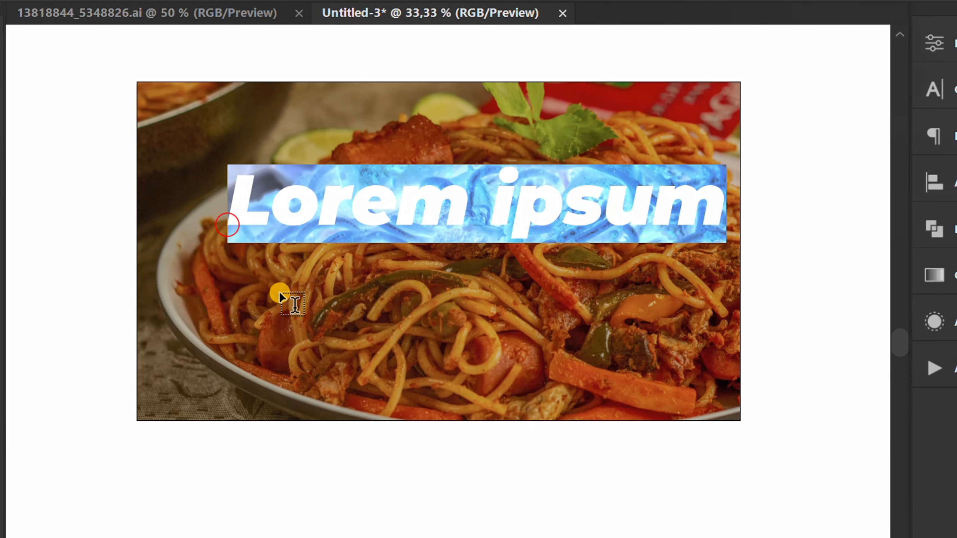
{"action": "key", "text": "Caps_Lock"}
{"action": "type", "text": "SUPERHOT"}
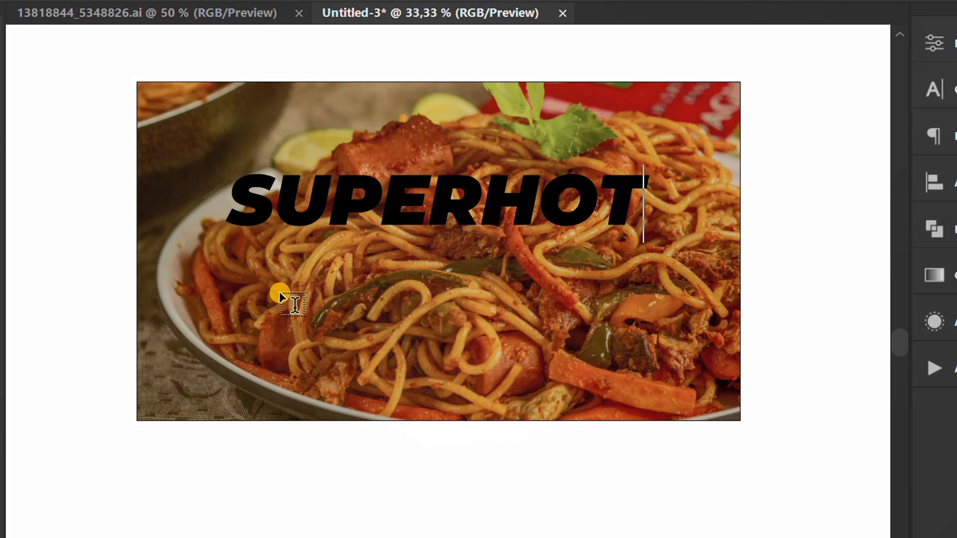
{"action": "key", "text": "Escape"}
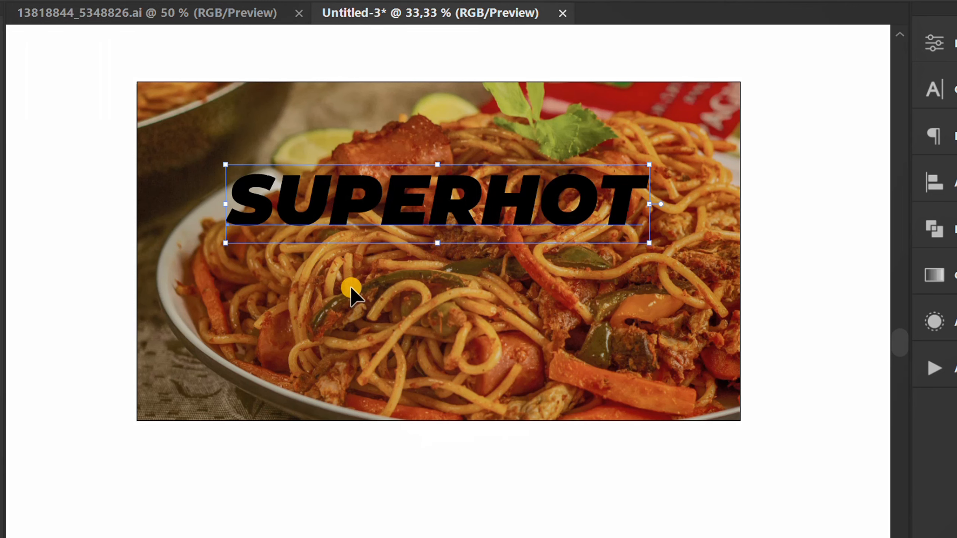
Change the SUPERHOT text's fill color to white
{"action": "left_click", "coordinate": [938, 41]}
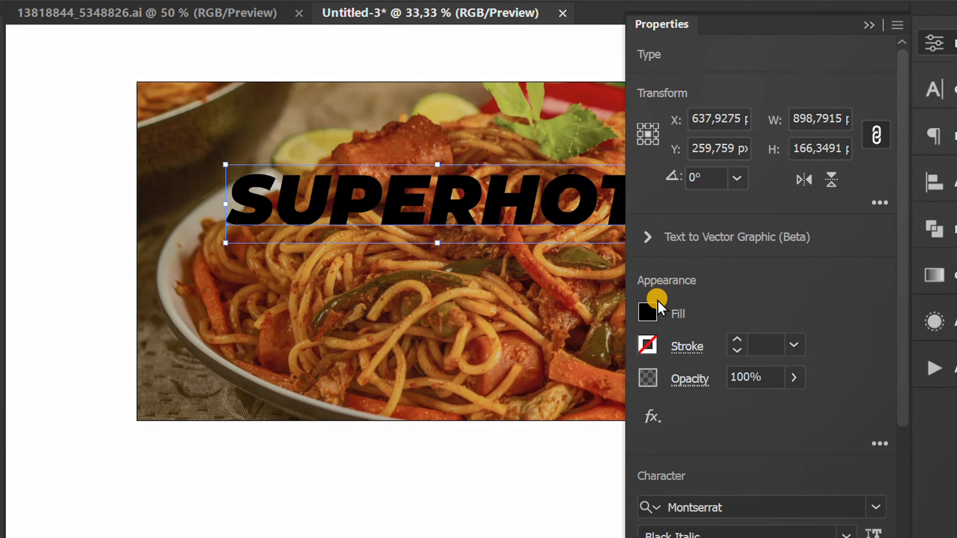
{"action": "left_click", "coordinate": [646, 311]}
{"action": "left_click", "coordinate": [440, 392]}
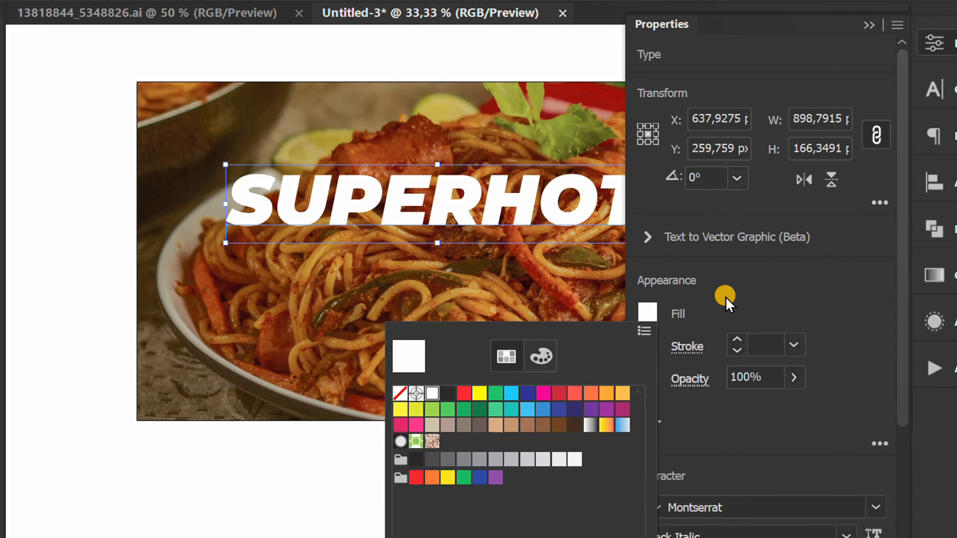
{"action": "left_click", "coordinate": [745, 292]}
{"action": "left_click", "coordinate": [866, 25]}
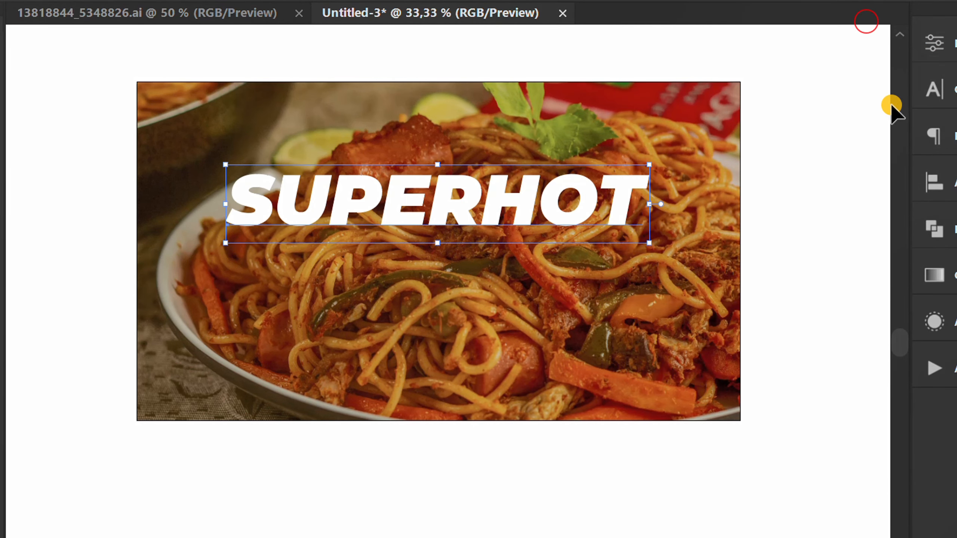
Center the SUPERHOT text horizontally and vertically on the artboard
{"action": "left_click", "coordinate": [942, 182]}
{"action": "left_click", "coordinate": [700, 225]}
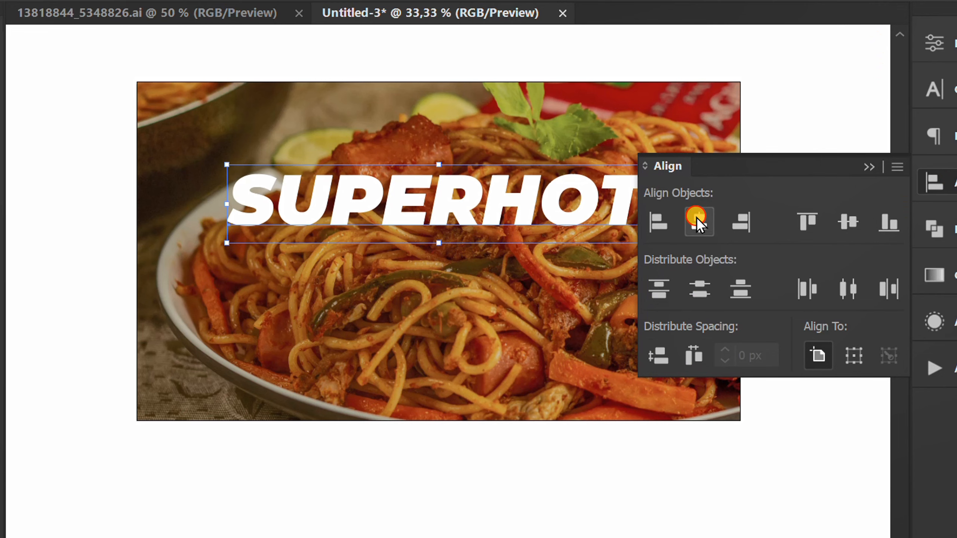
{"action": "left_click", "coordinate": [845, 219]}
{"action": "left_click", "coordinate": [861, 169]}
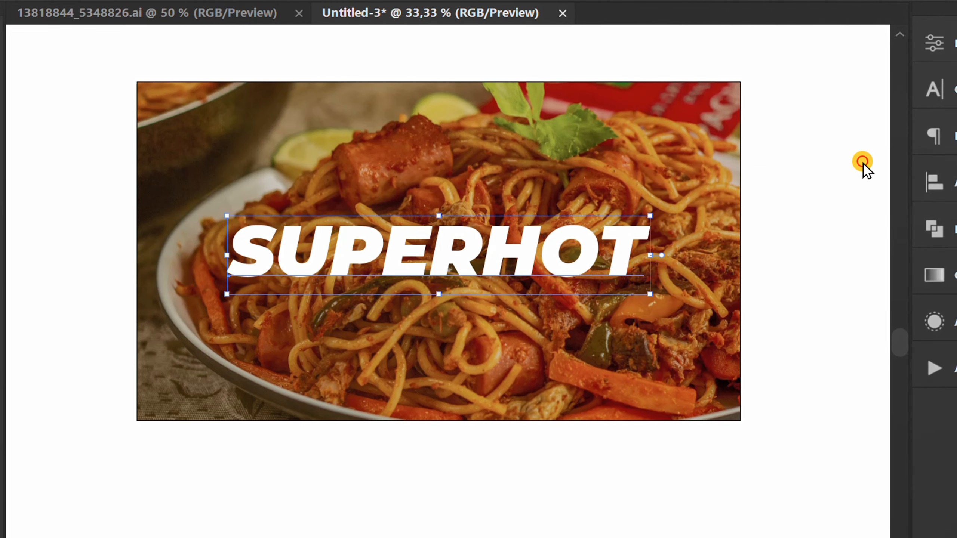
Shear the SUPERHOT text by -5° along the vertical axis
{"action": "right_click", "coordinate": [368, 241]}
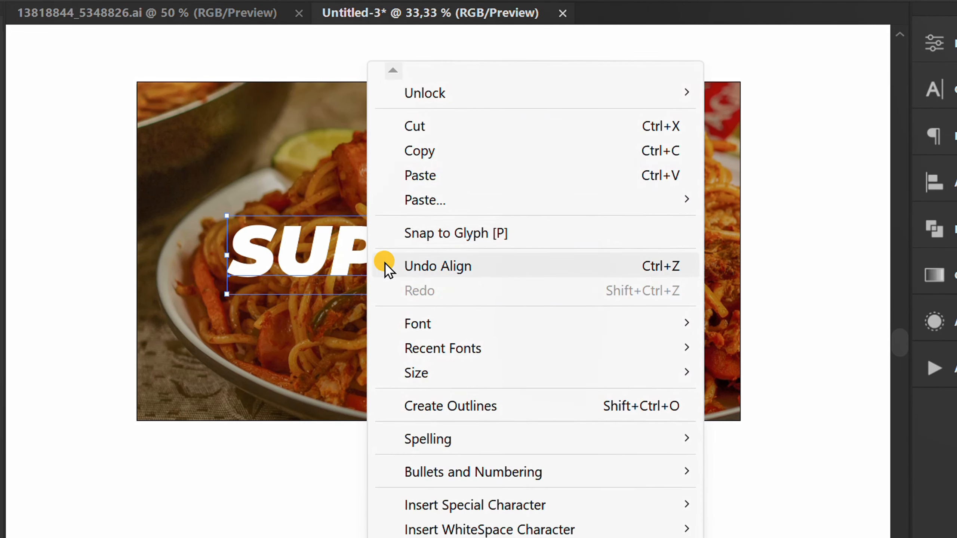
{"action": "mouse_move", "coordinate": [543, 490]}
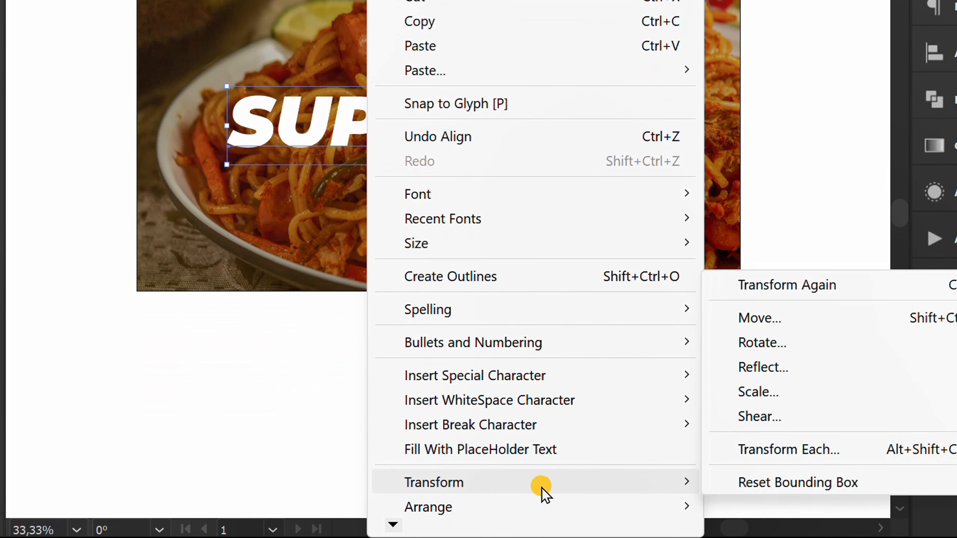
{"action": "left_click", "coordinate": [794, 414]}
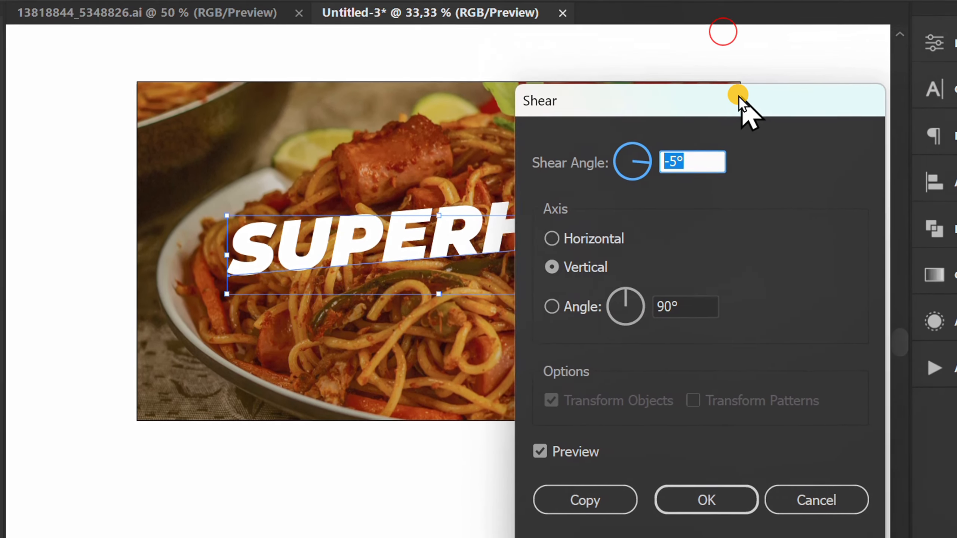
{"action": "left_click_drag", "start_coordinate": [739, 97], "coordinate": [728, 104]}
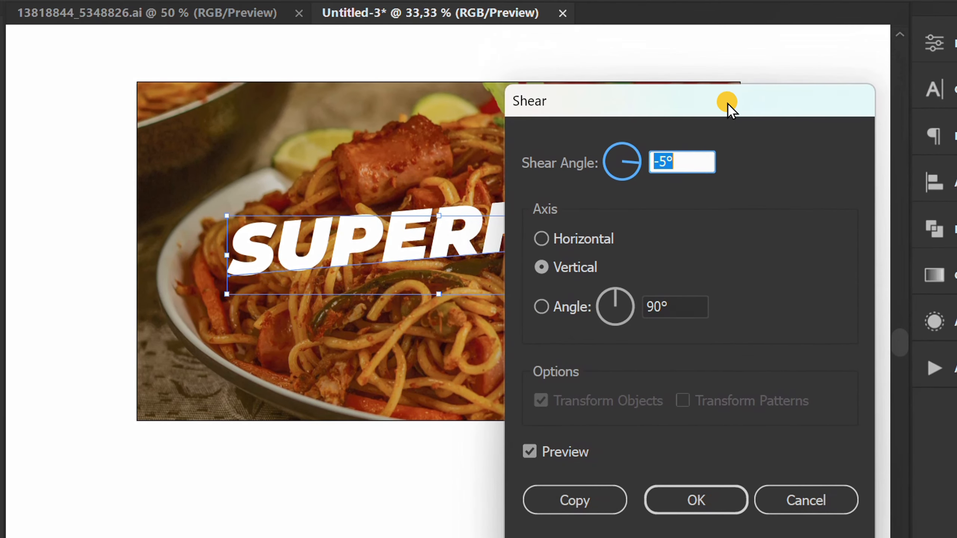
{"action": "left_click", "coordinate": [542, 266]}
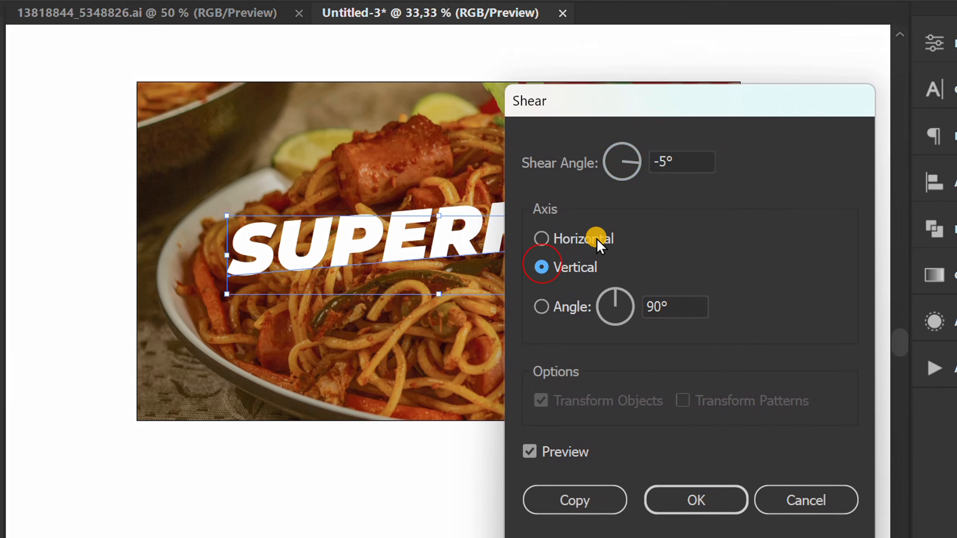
{"action": "left_click", "coordinate": [684, 162]}
{"action": "double_click", "coordinate": [687, 161]}
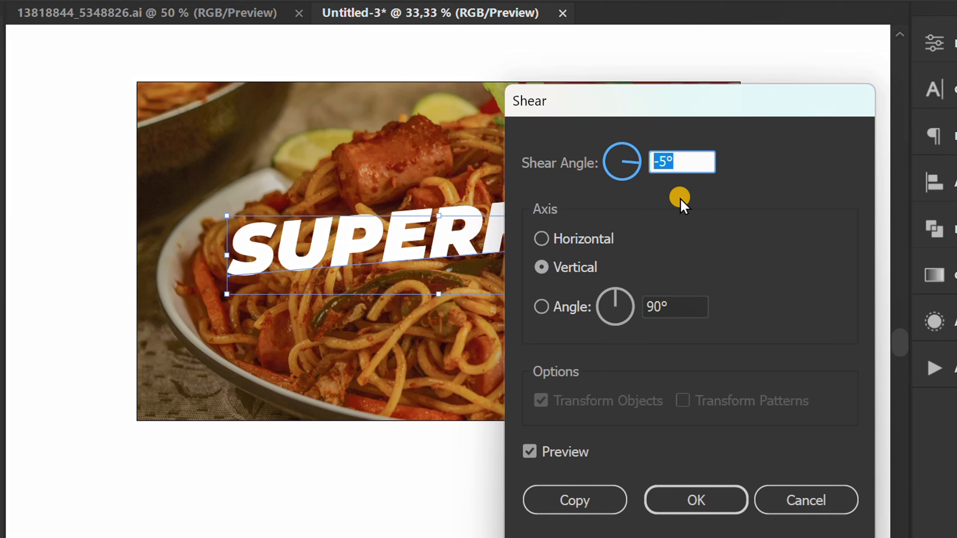
{"action": "left_click", "coordinate": [704, 497]}
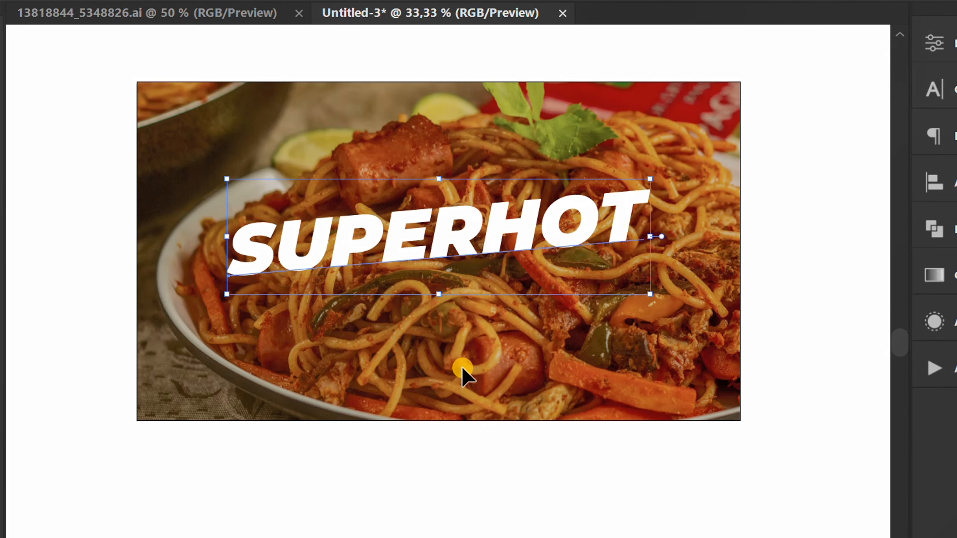
{"action": "key", "text": "space"}
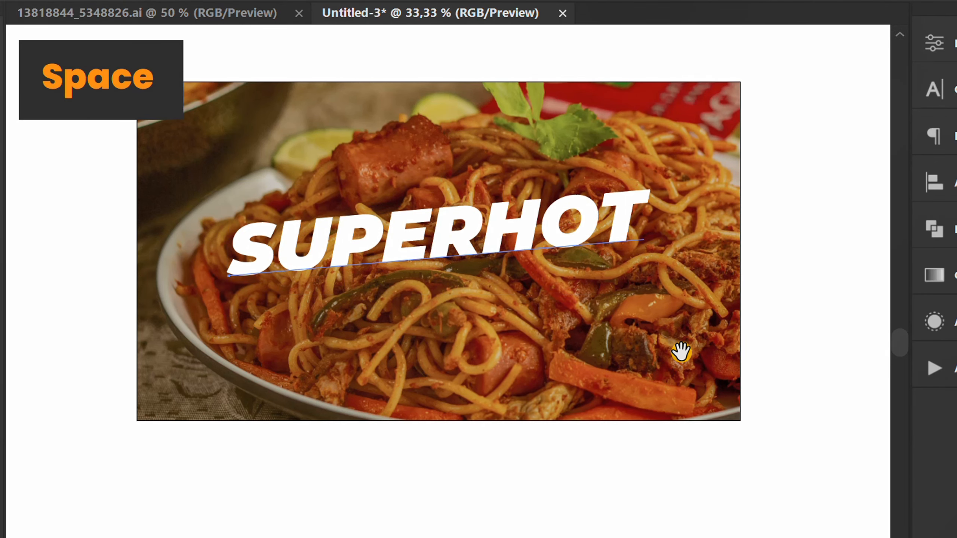
{"action": "left_click_drag", "start_coordinate": [681, 351], "coordinate": [469, 361]}
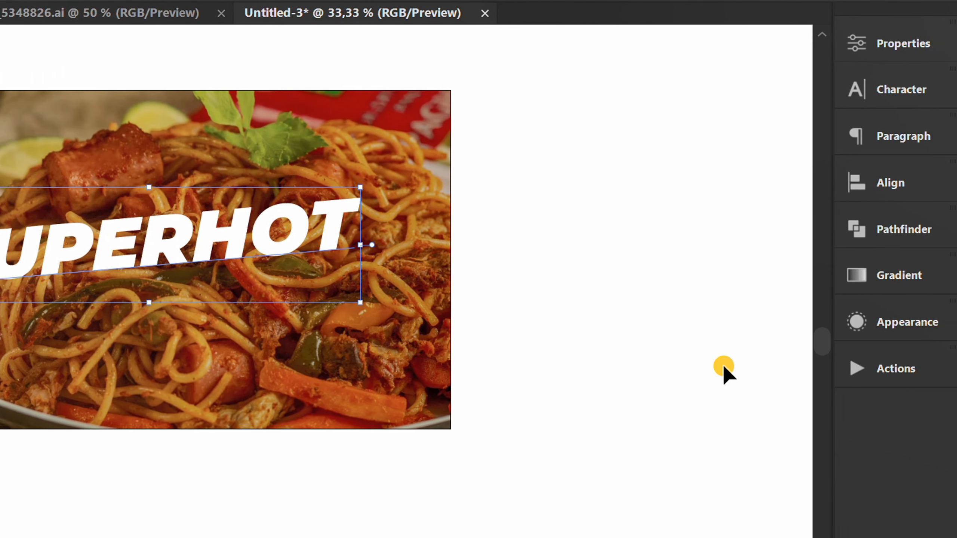
Add a new red fill to the SUPERHOT text and place it beneath the characters in the appearance stack
{"action": "left_click", "coordinate": [891, 323]}
{"action": "left_click_drag", "start_coordinate": [702, 218], "coordinate": [515, 56]}
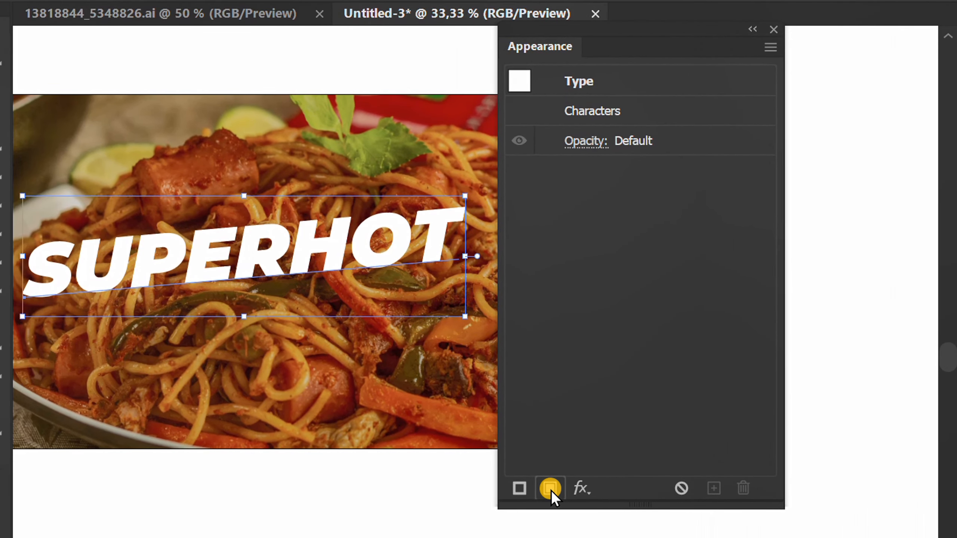
{"action": "left_click", "coordinate": [550, 488]}
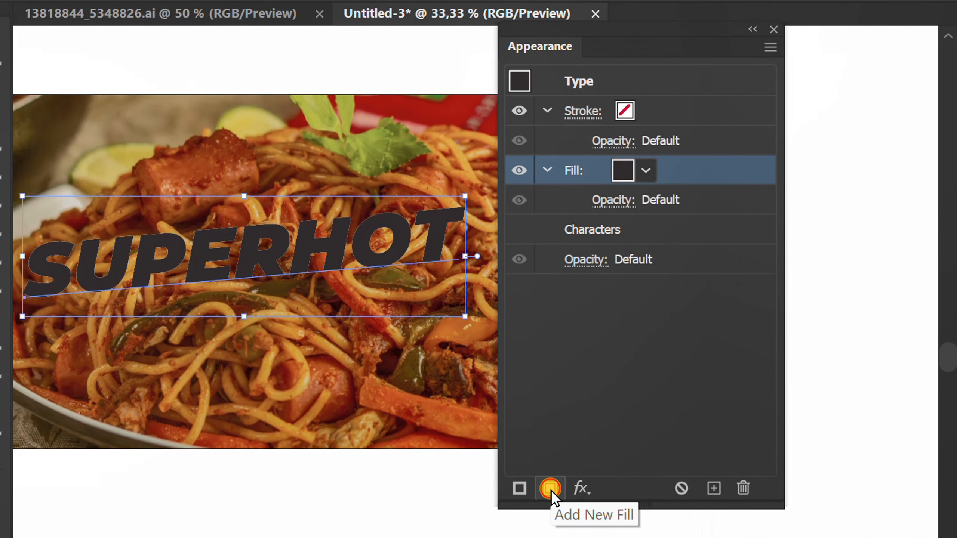
{"action": "left_click_drag", "start_coordinate": [741, 162], "coordinate": [732, 242]}
{"action": "left_click", "coordinate": [630, 201]}
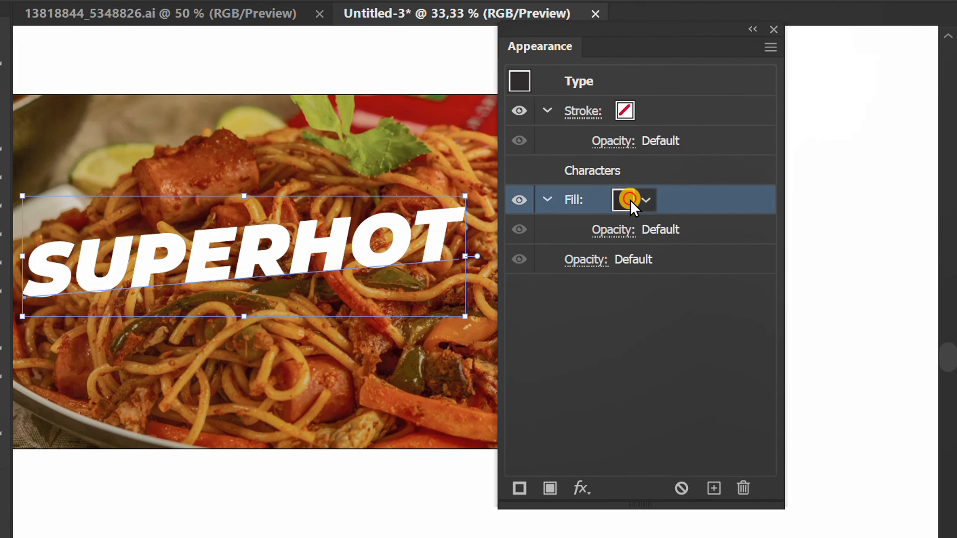
{"action": "left_click", "coordinate": [646, 200]}
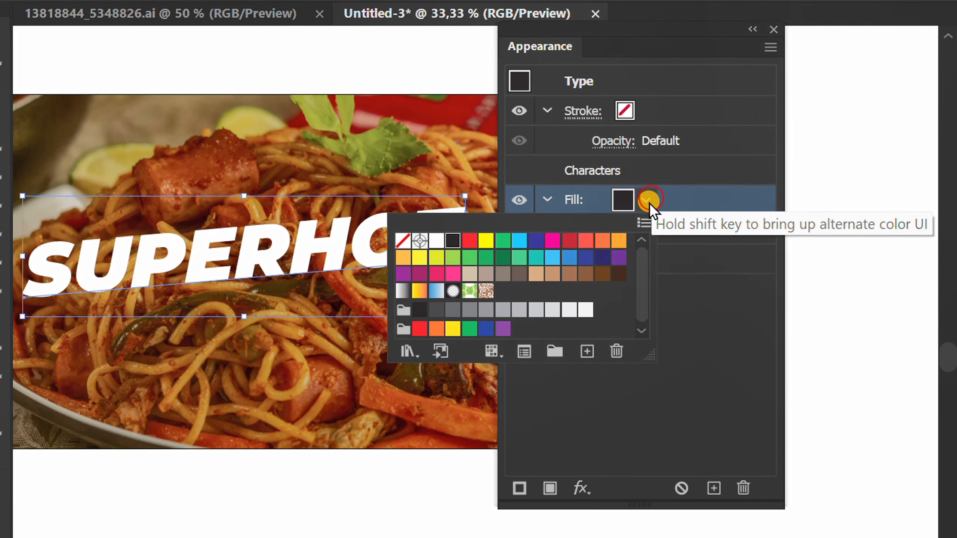
{"action": "left_click", "coordinate": [469, 241]}
{"action": "left_click", "coordinate": [578, 397]}
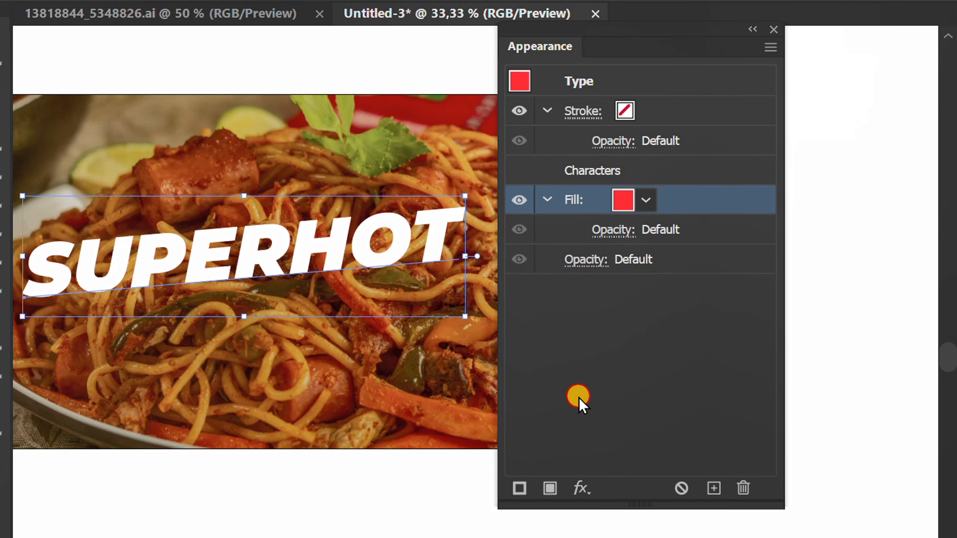
Apply an Offset Path effect of 8 px to the SUPERHOT text's red fill
{"action": "left_click", "coordinate": [581, 482]}
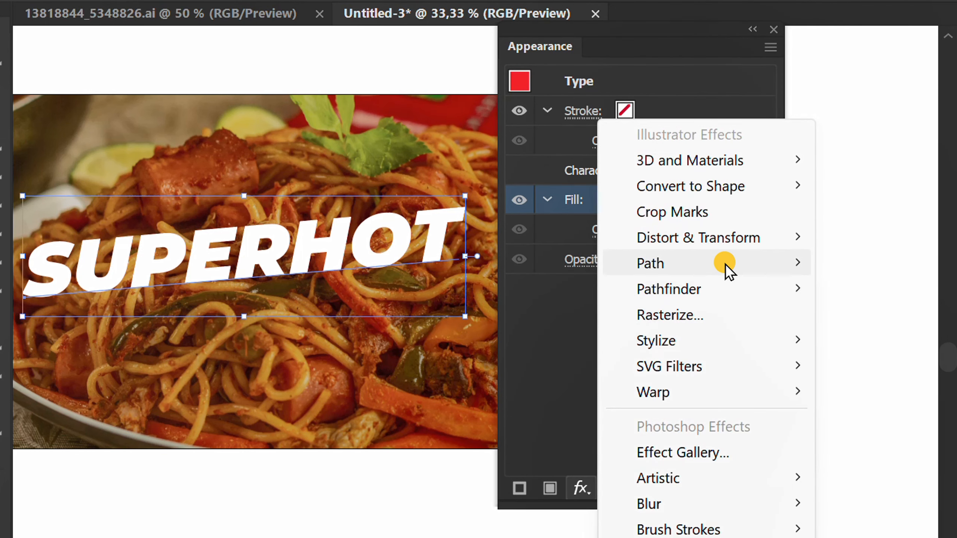
{"action": "mouse_move", "coordinate": [758, 260]}
{"action": "left_click", "coordinate": [869, 260]}
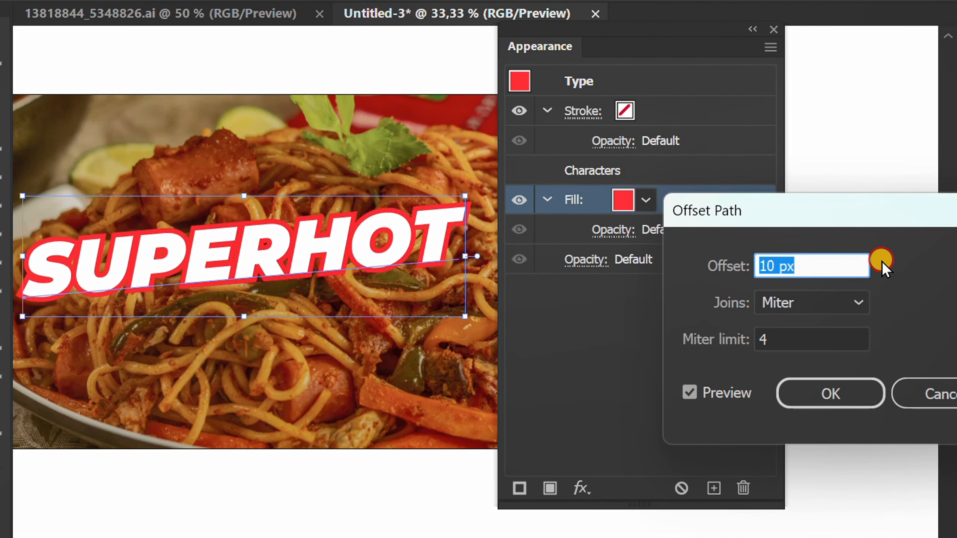
{"action": "left_click_drag", "start_coordinate": [816, 208], "coordinate": [673, 167]}
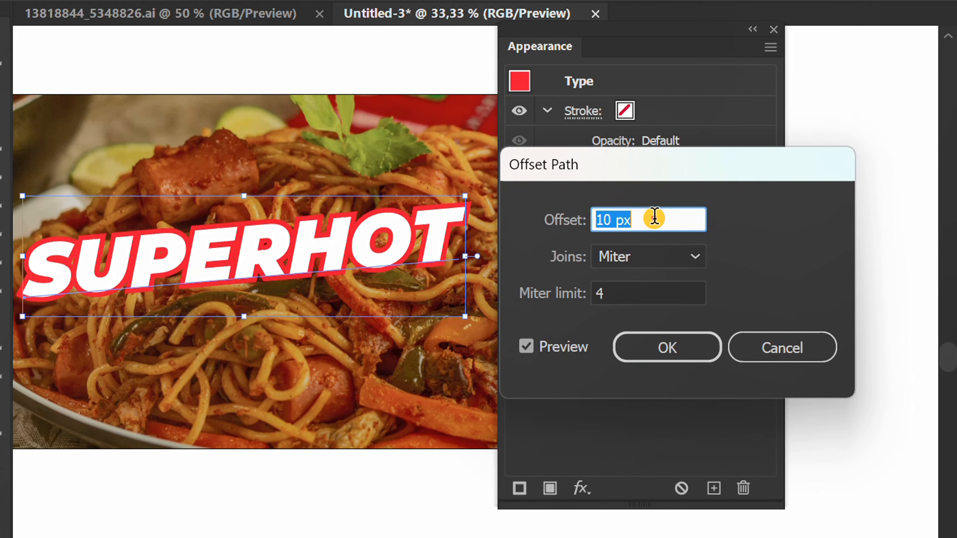
{"action": "key", "text": "Down"}
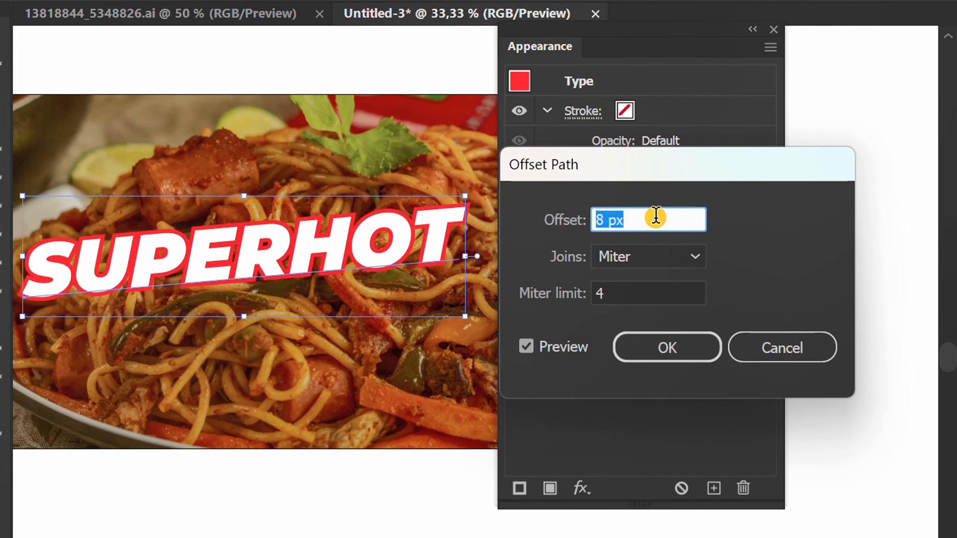
{"action": "left_click", "coordinate": [669, 347]}
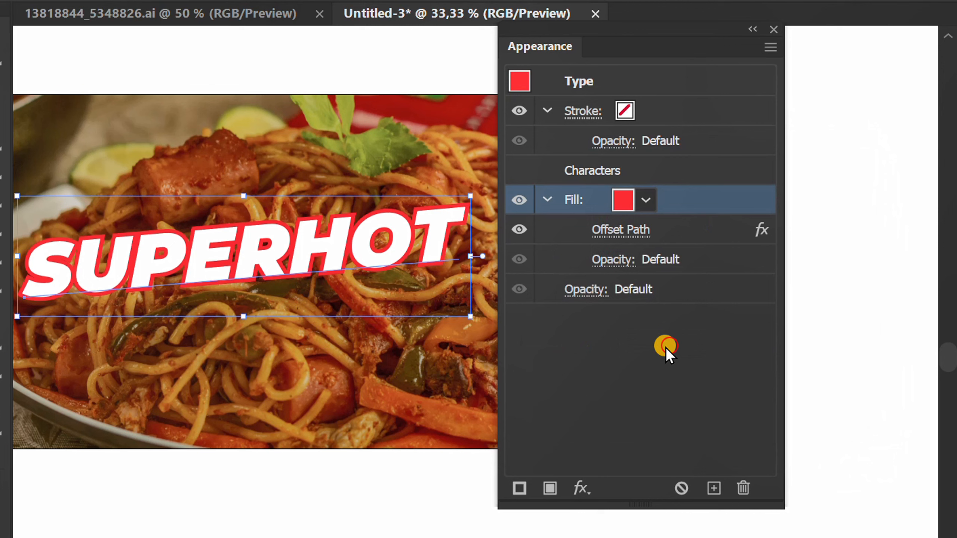
Add a Transform effect to the red fill that moves it 10 px horizontally
{"action": "left_click", "coordinate": [581, 489]}
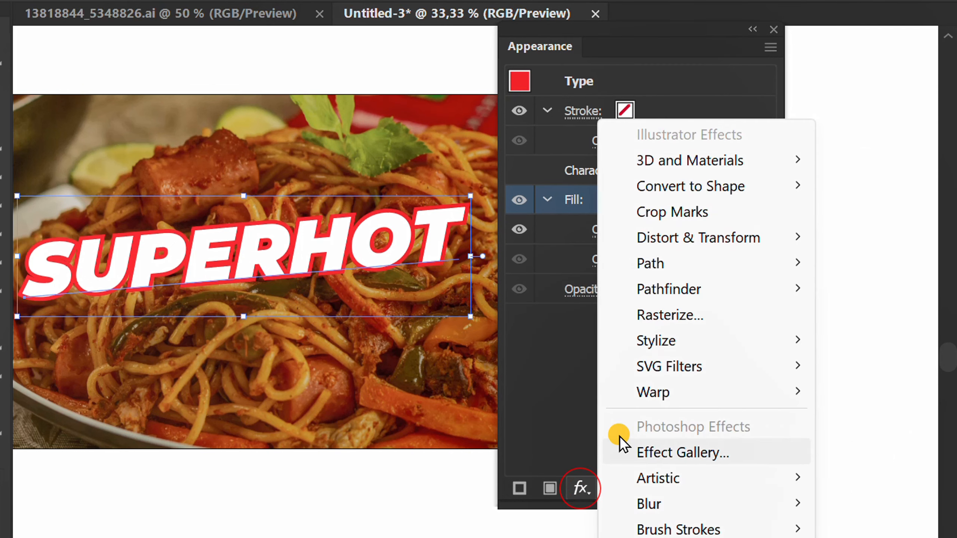
{"action": "mouse_move", "coordinate": [722, 239]}
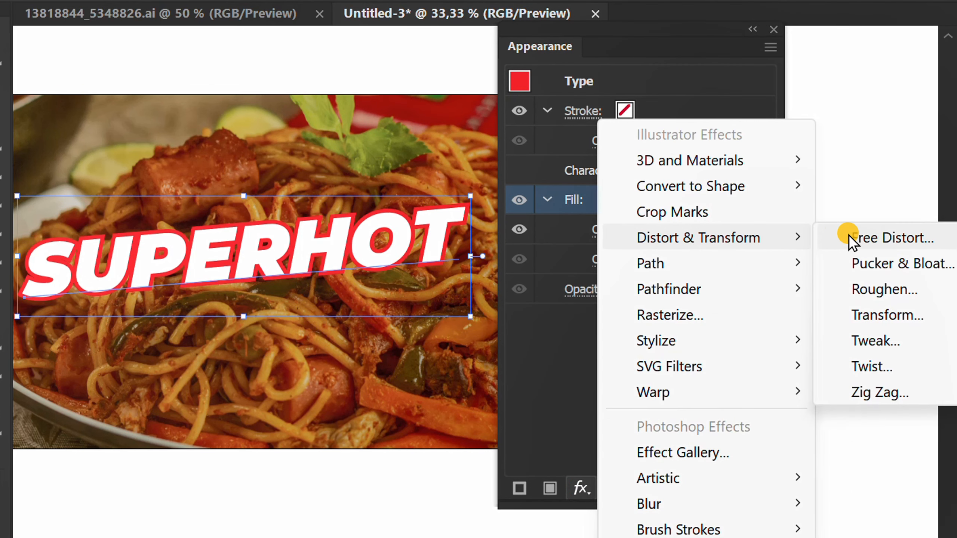
{"action": "left_click", "coordinate": [884, 316]}
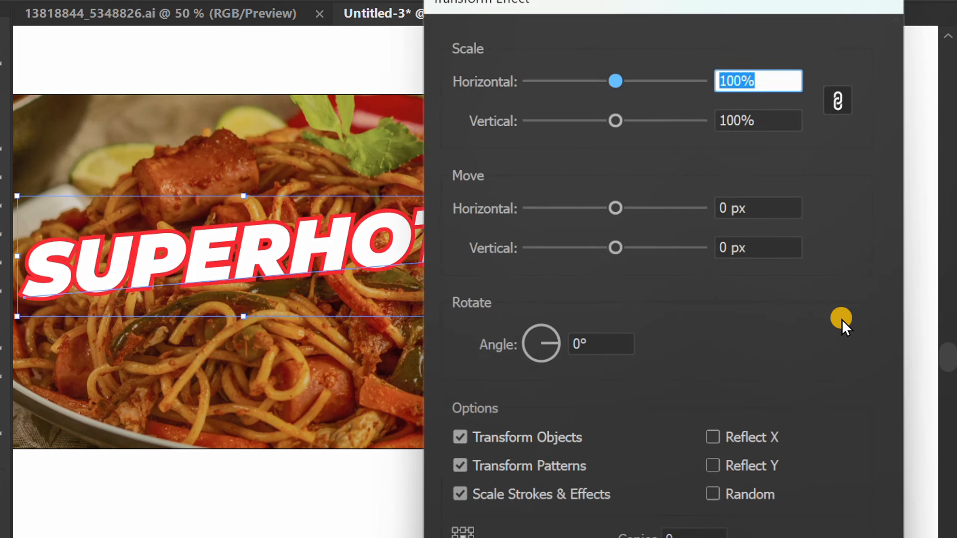
{"action": "left_click", "coordinate": [777, 209]}
{"action": "scroll", "coordinate": [779, 204], "scroll_direction": "up", "scroll_amount": 9}
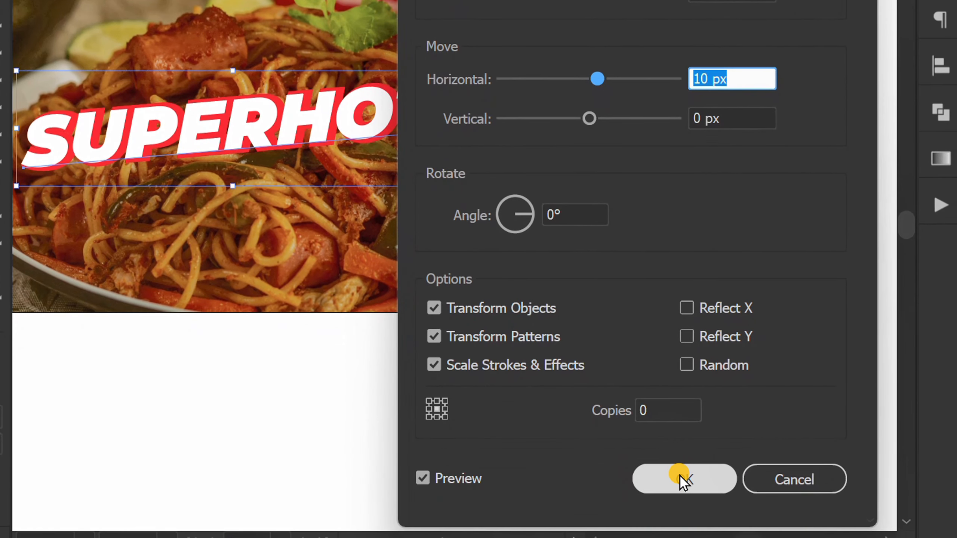
{"action": "left_click", "coordinate": [679, 475]}
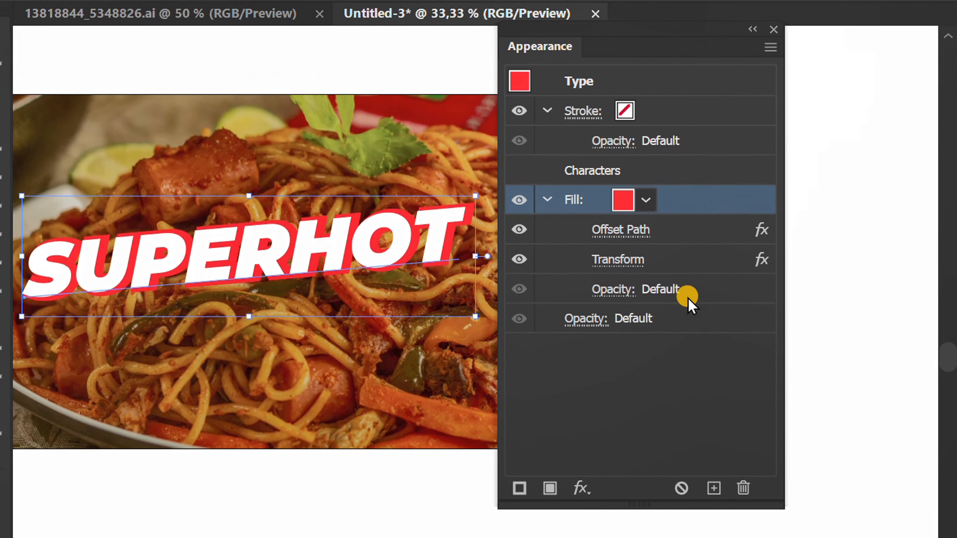
Duplicate the red fill with its effects and change the lower copy's color to yellow
{"action": "left_click", "coordinate": [761, 194]}
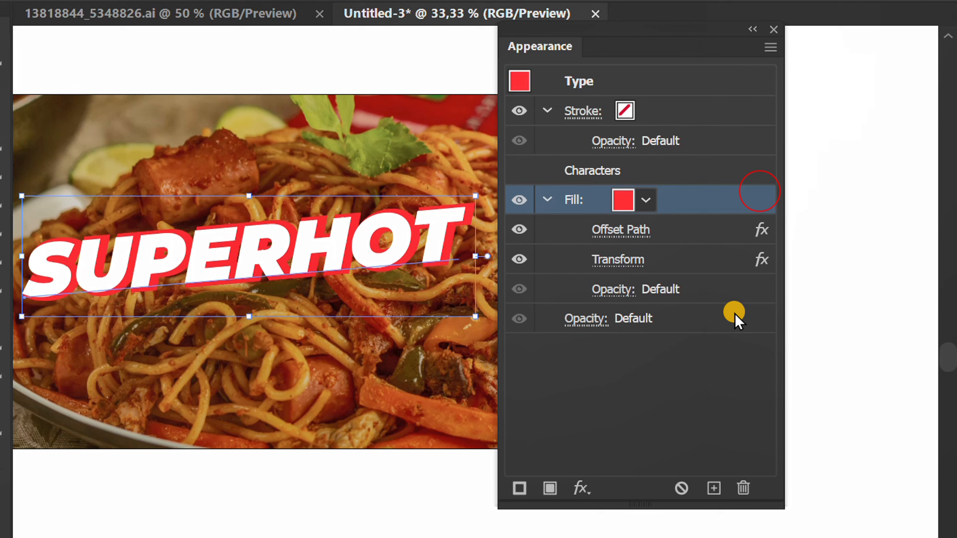
{"action": "left_click", "coordinate": [712, 486]}
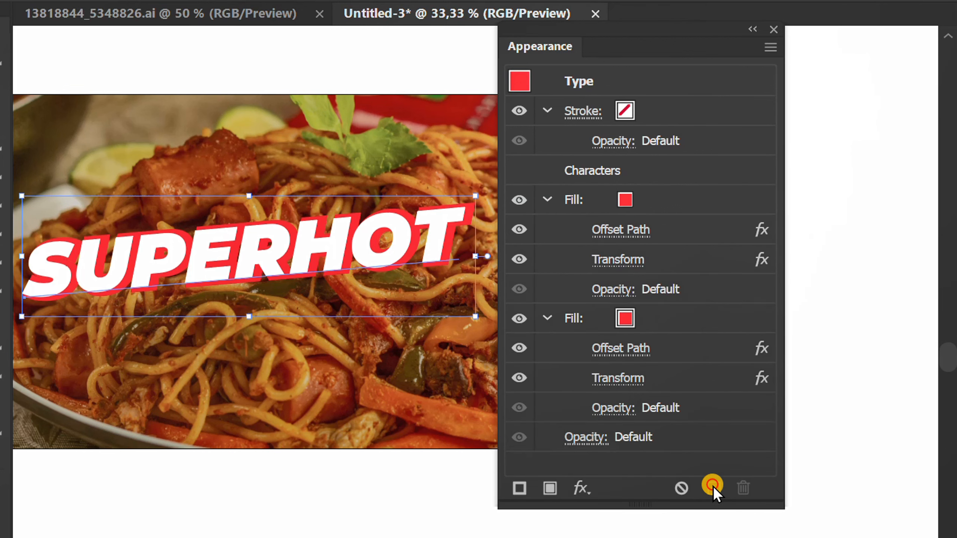
{"action": "left_click", "coordinate": [624, 318]}
{"action": "left_click", "coordinate": [645, 319]}
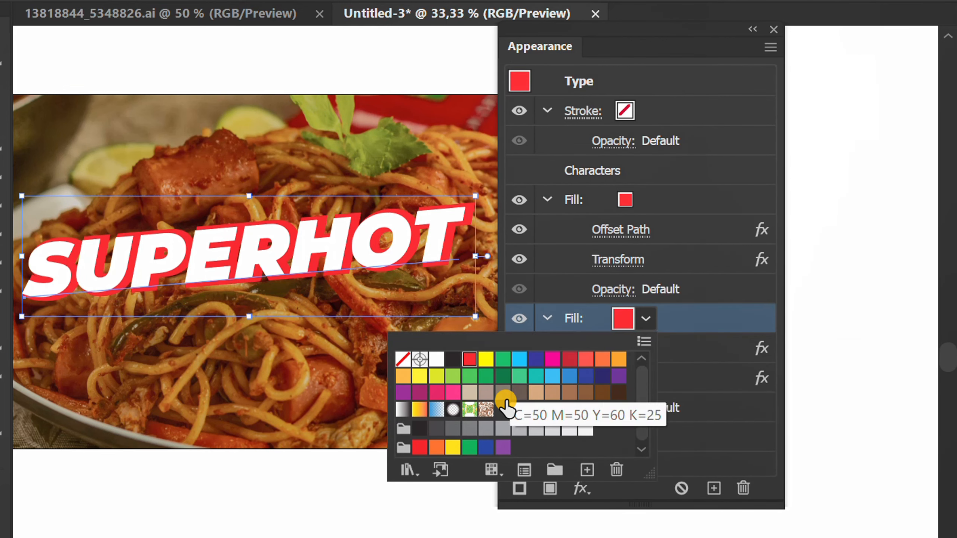
{"action": "left_click", "coordinate": [453, 448]}
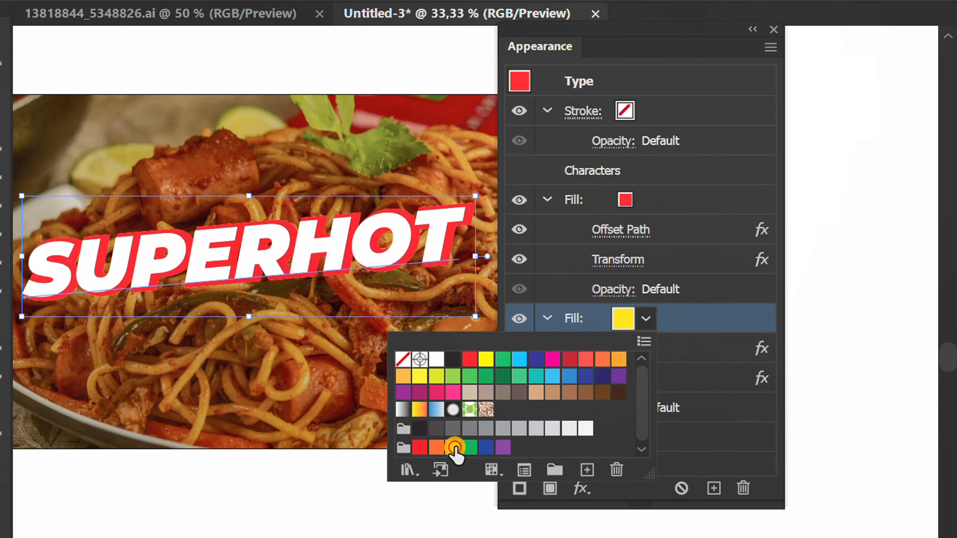
{"action": "left_click", "coordinate": [689, 437]}
Set the yellow fill's Transform effect to move 0 px horizontally and -10 px vertically
{"action": "left_click", "coordinate": [615, 379]}
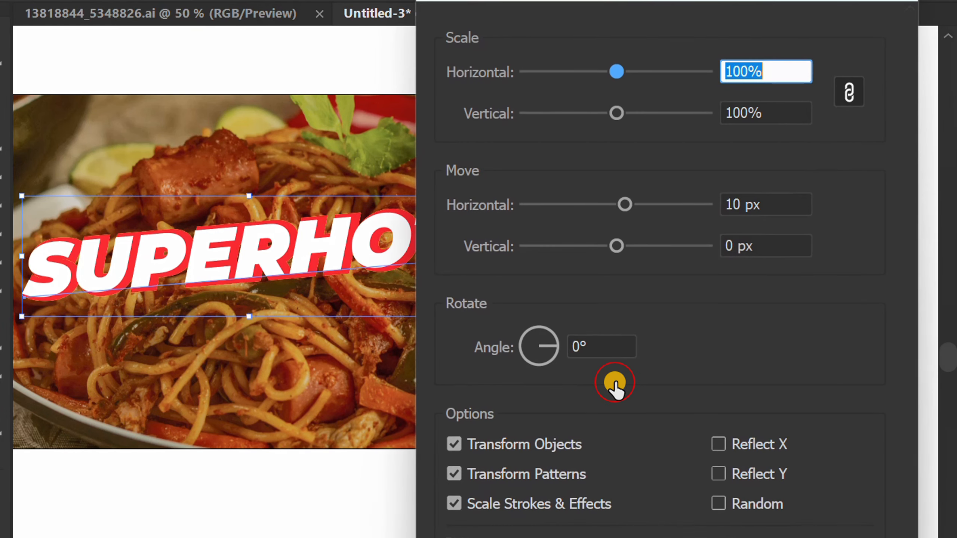
{"action": "left_click", "coordinate": [758, 205]}
{"action": "left_click_drag", "start_coordinate": [772, 204], "coordinate": [702, 178]}
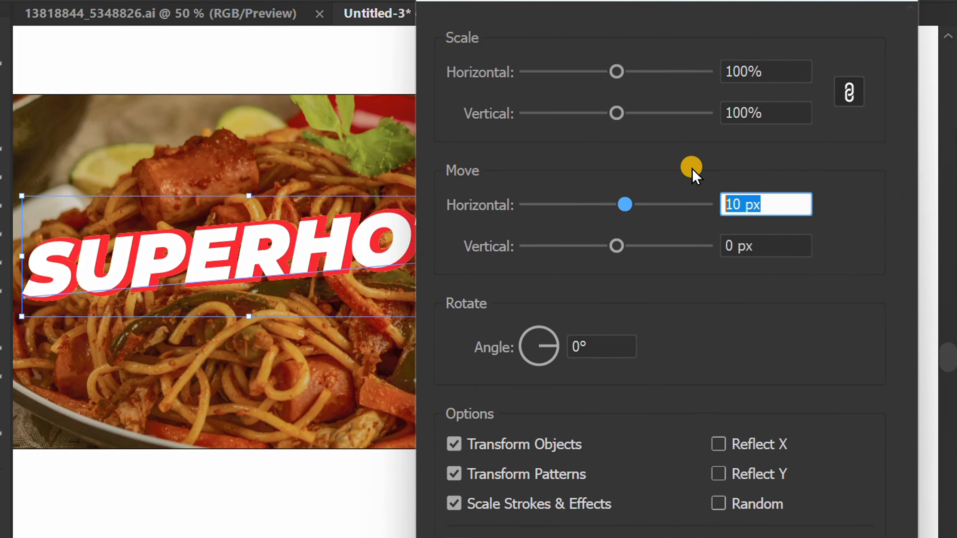
{"action": "type", "text": "0"}
{"action": "key", "text": "Tab"}
{"action": "type", "text": "-10"}
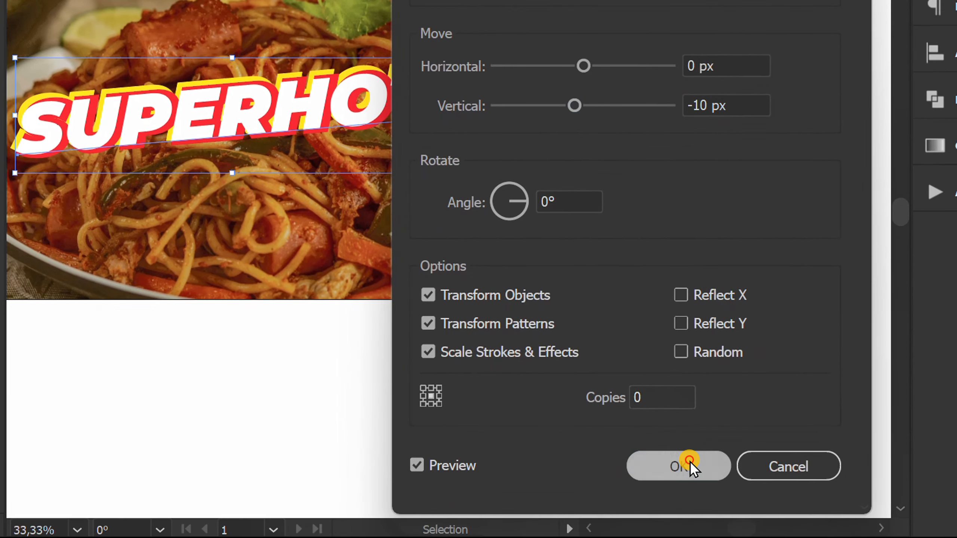
{"action": "left_click", "coordinate": [690, 516]}
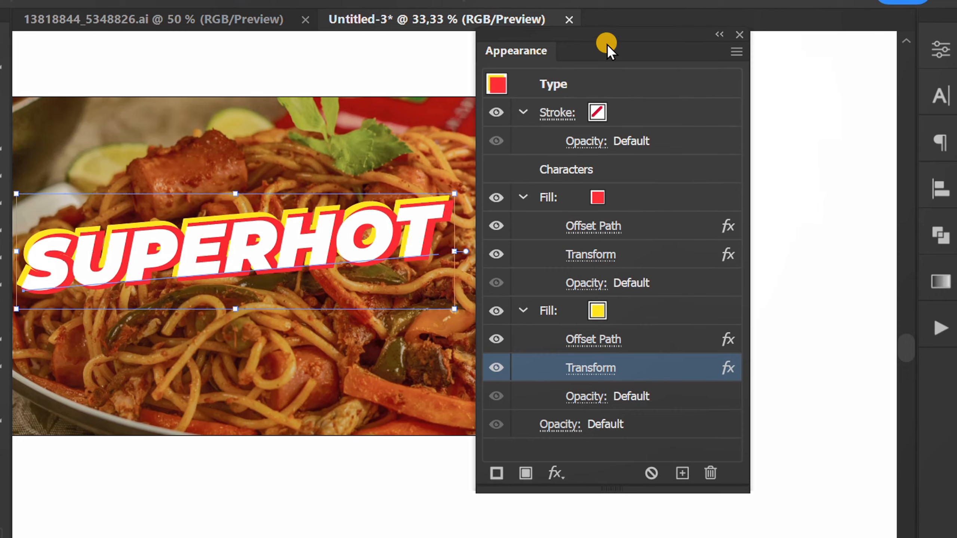
Dock the Appearance panel with the collapsed panels and deselect the SUPERHOT text
{"action": "left_click_drag", "start_coordinate": [607, 45], "coordinate": [943, 377]}
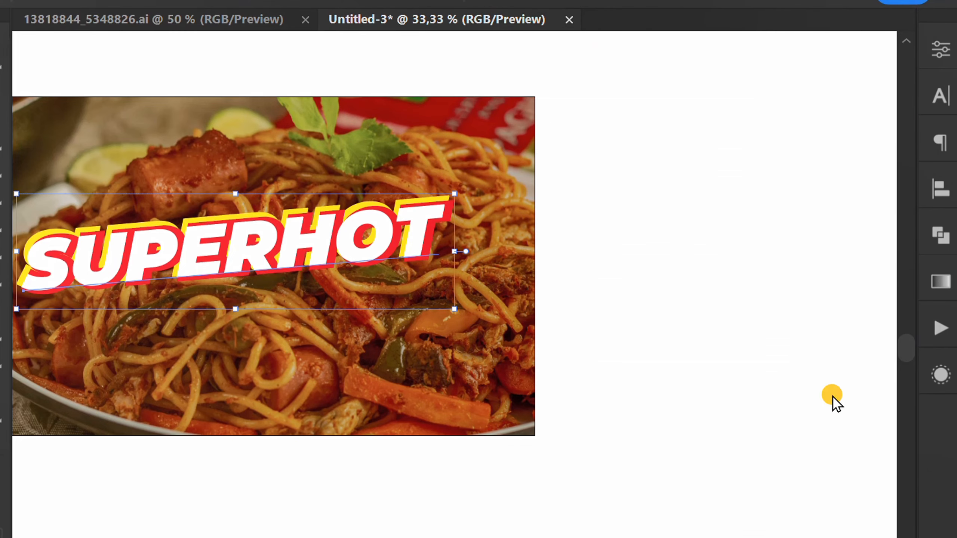
{"action": "left_click", "coordinate": [378, 478]}
{"action": "key", "text": "space"}
{"action": "left_click_drag", "start_coordinate": [246, 479], "coordinate": [484, 517]}
{"action": "left_click_drag", "start_coordinate": [448, 299], "coordinate": [446, 325]}
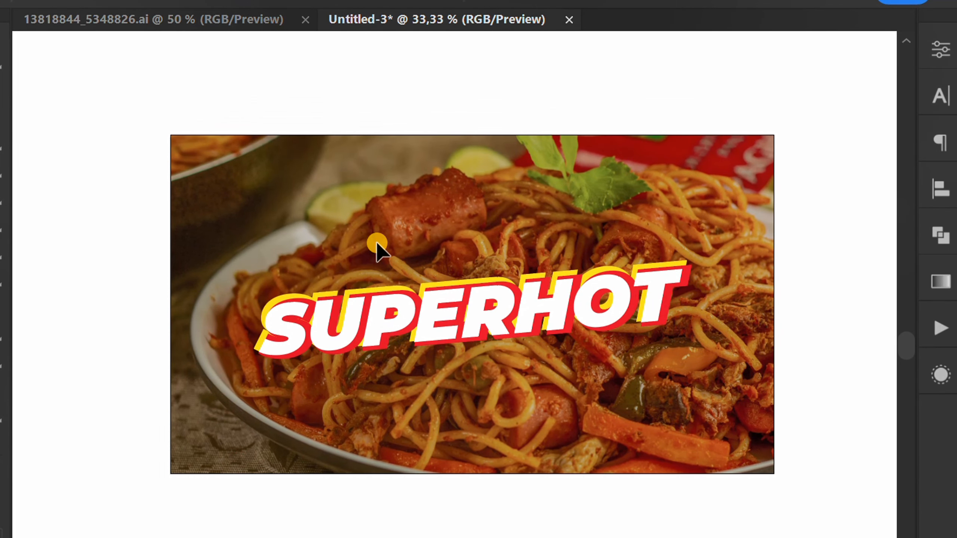
Copy the fifth flame from 13818844_5348826.ai into Untitled-3 and enlarge it over the middle of the SUPERHOT title
{"action": "left_click", "coordinate": [145, 24]}
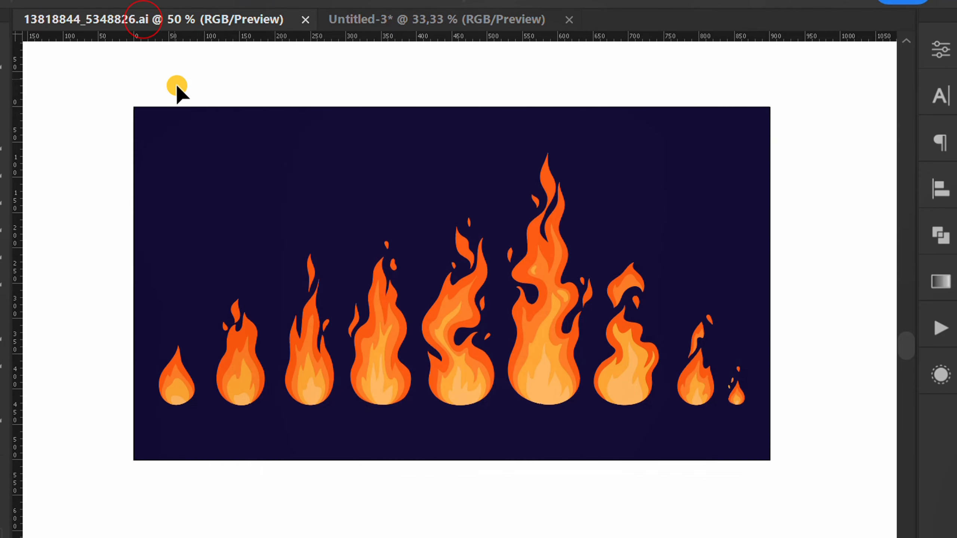
{"action": "left_click", "coordinate": [459, 365]}
{"action": "key", "text": "ctrl+c"}
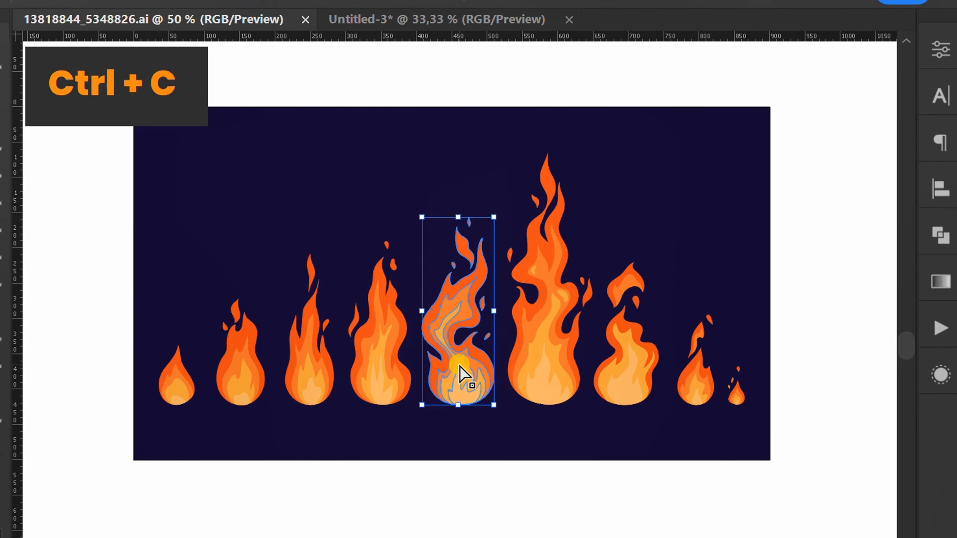
{"action": "left_click", "coordinate": [439, 19]}
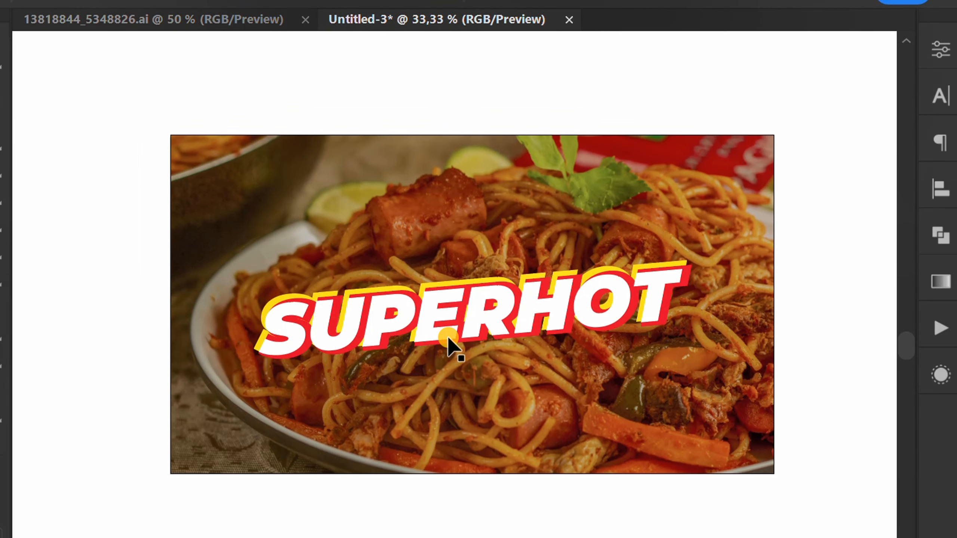
{"action": "key", "text": "ctrl+v"}
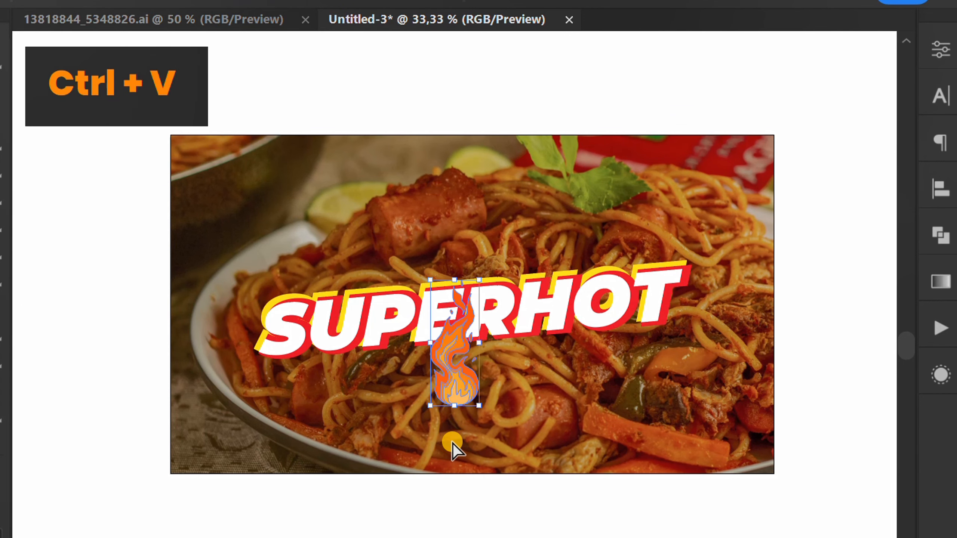
{"action": "left_click_drag", "start_coordinate": [476, 406], "coordinate": [518, 375]}
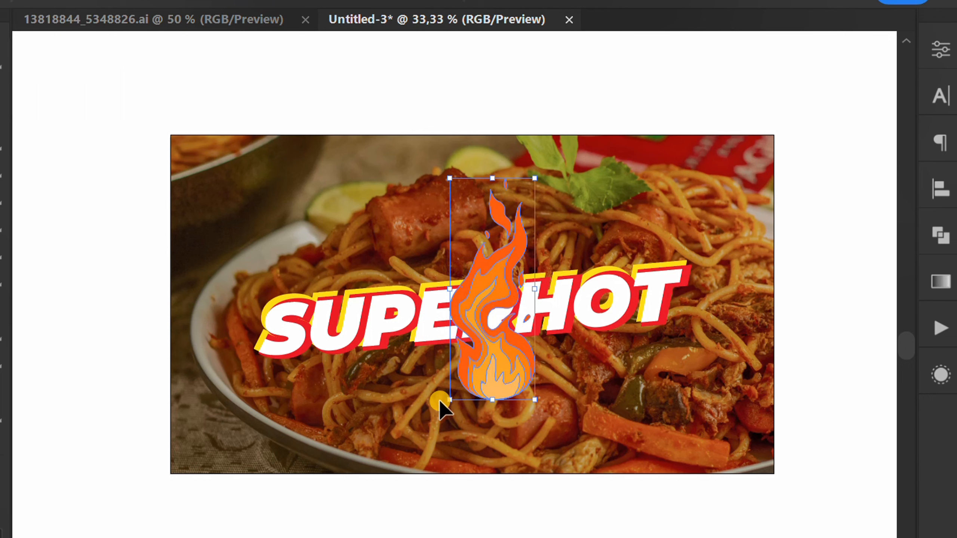
Inside the flame group, recolor the two innermost flame shapes with the yellow swatch
{"action": "double_click", "coordinate": [501, 374]}
{"action": "scroll", "coordinate": [500, 372], "scroll_direction": "up", "scroll_amount": 4}
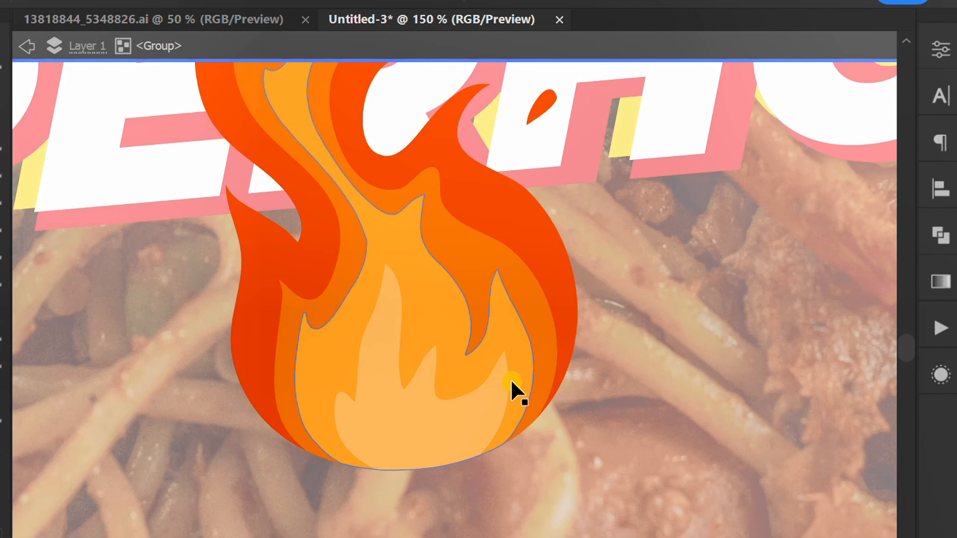
{"action": "left_click", "coordinate": [378, 349], "text": "shift"}
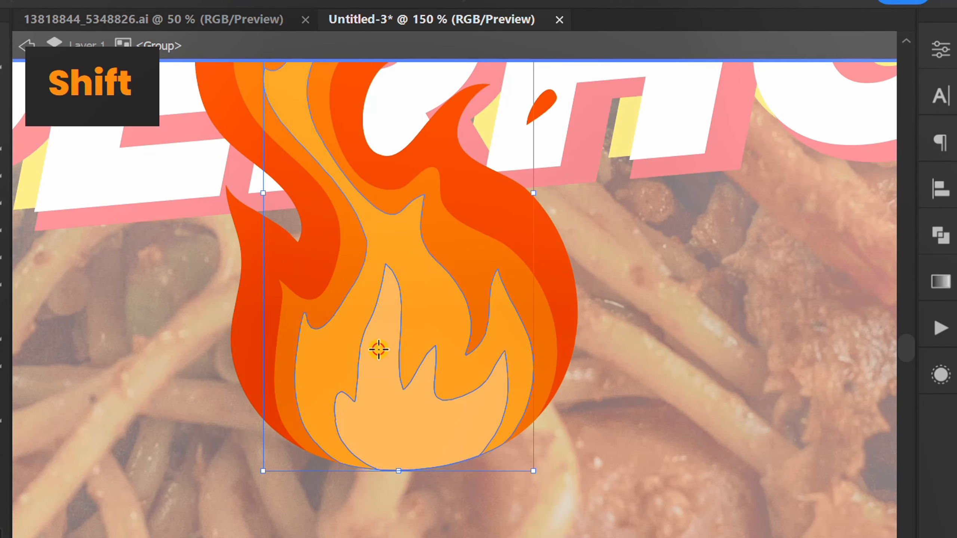
{"action": "left_click", "coordinate": [575, 313], "text": "shift"}
{"action": "left_click", "coordinate": [941, 49]}
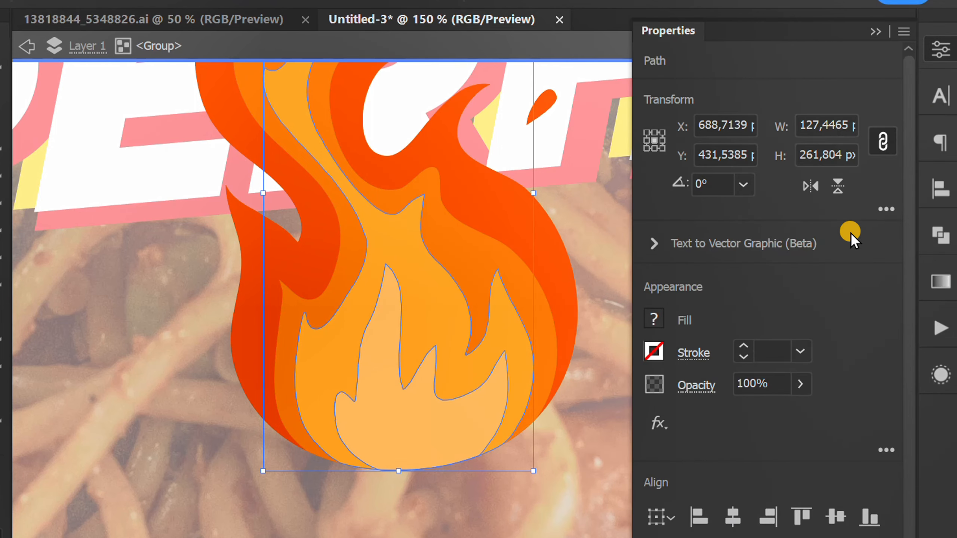
{"action": "left_click", "coordinate": [655, 318]}
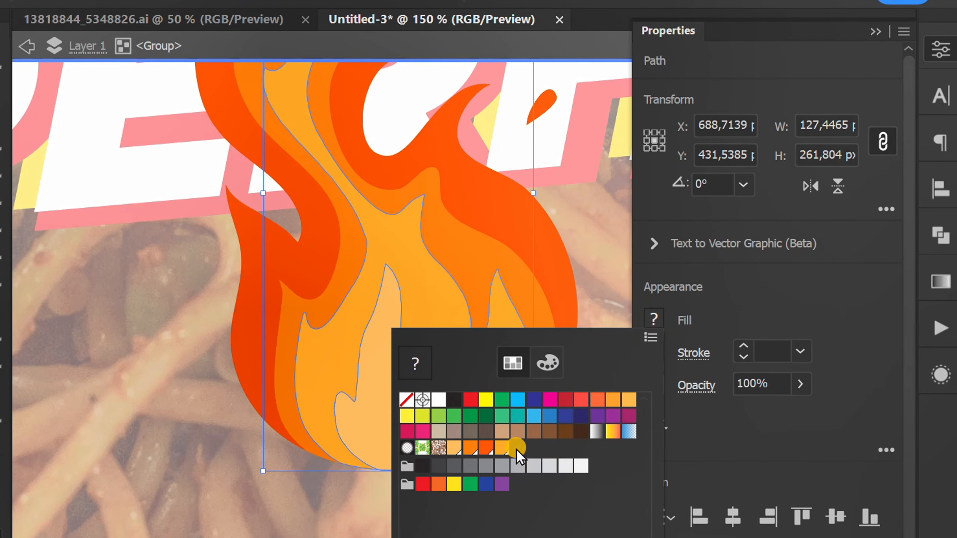
{"action": "left_click", "coordinate": [460, 489]}
{"action": "left_click", "coordinate": [833, 290]}
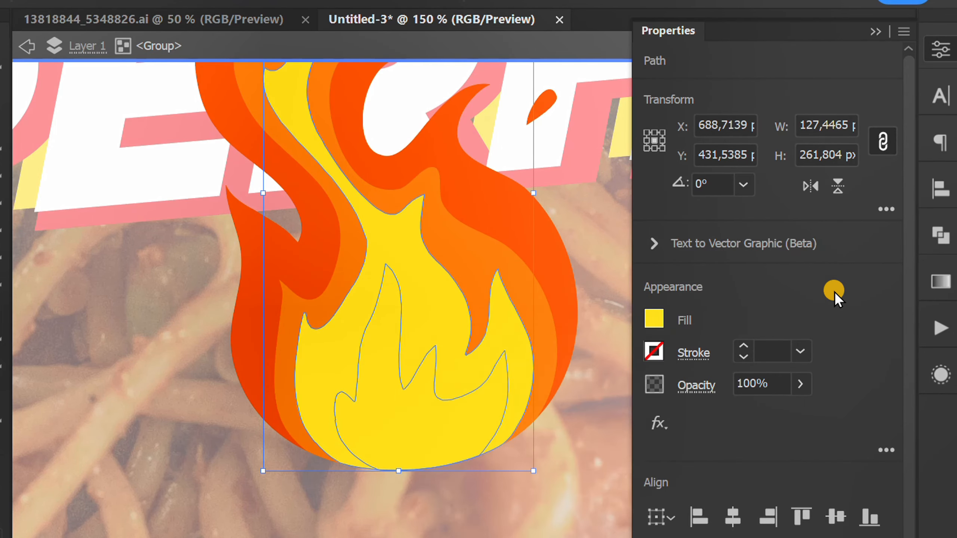
Collapse the Properties panel and leave the flame group's isolation mode
{"action": "left_click", "coordinate": [874, 32]}
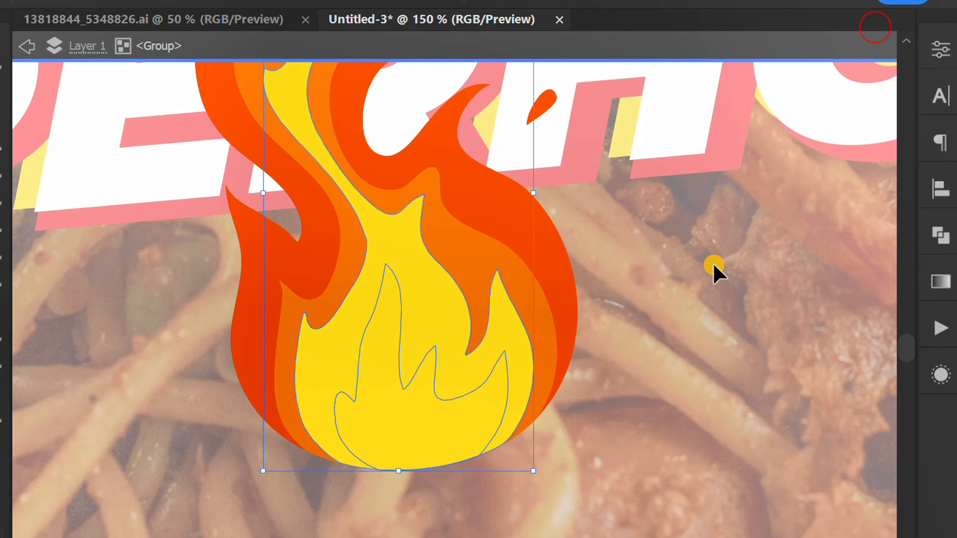
{"action": "scroll", "coordinate": [617, 312], "scroll_direction": "down", "scroll_amount": 2}
{"action": "left_click", "coordinate": [22, 47]}
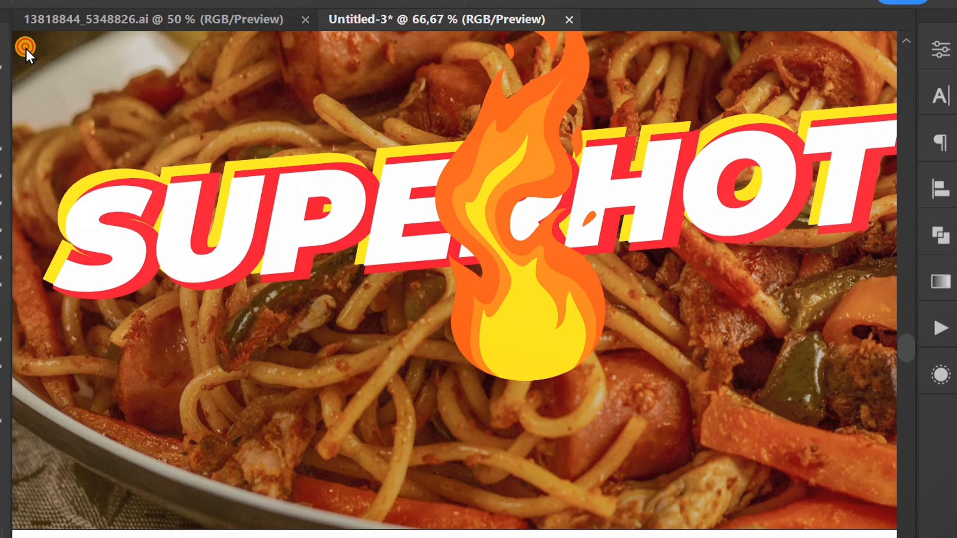
Bring the SUPERHOT text to the front so it overlaps the flame
{"action": "key", "text": "space"}
{"action": "left_click_drag", "start_coordinate": [335, 358], "coordinate": [244, 393]}
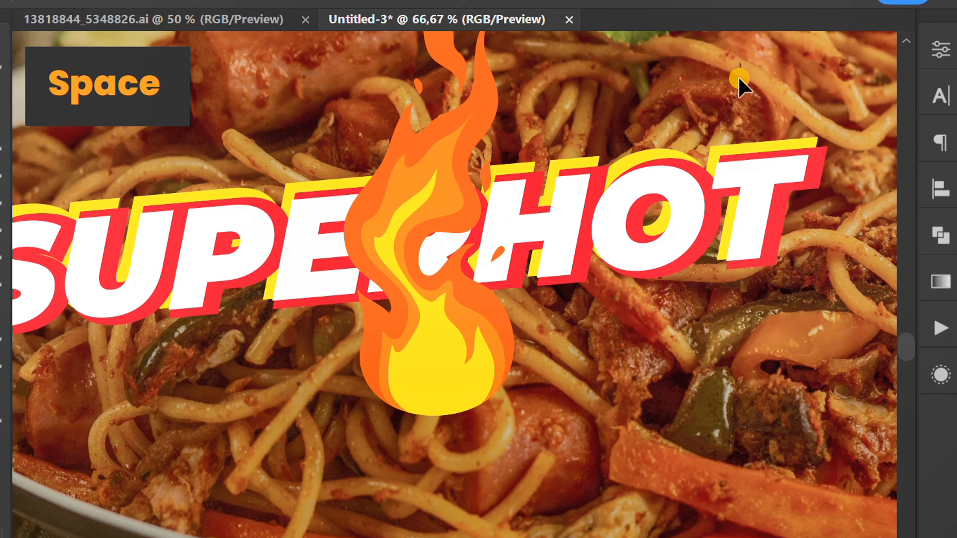
{"action": "left_click", "coordinate": [619, 175]}
{"action": "right_click", "coordinate": [536, 84]}
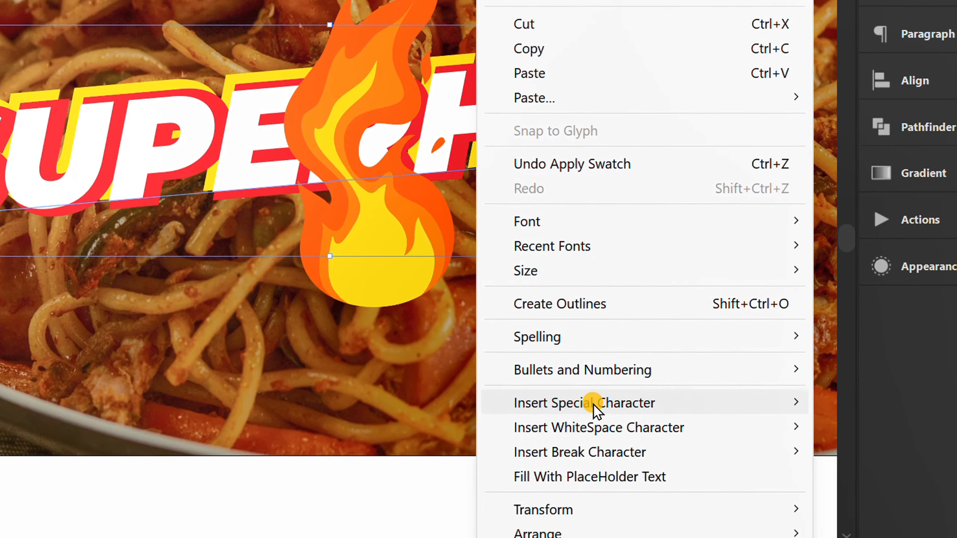
{"action": "mouse_move", "coordinate": [634, 537]}
{"action": "mouse_move", "coordinate": [545, 513]}
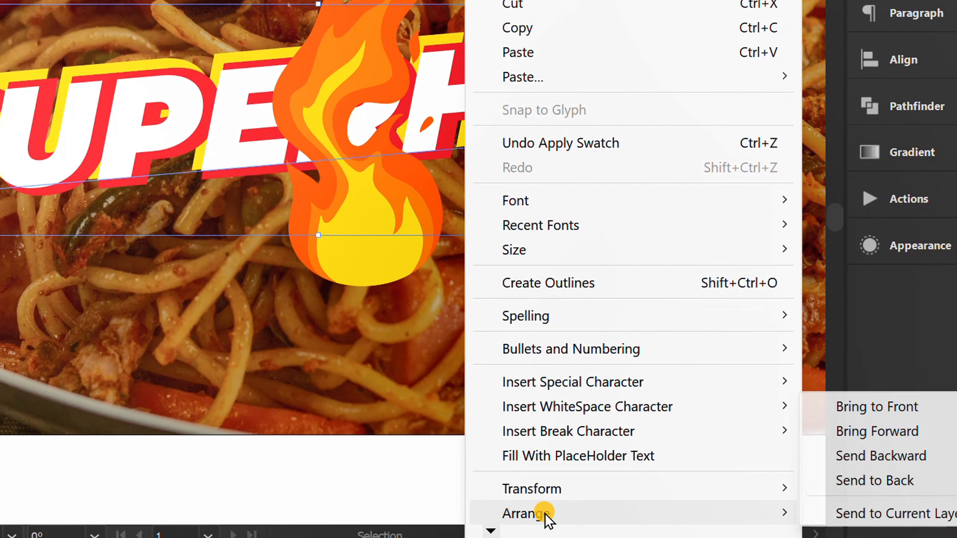
{"action": "left_click", "coordinate": [877, 408]}
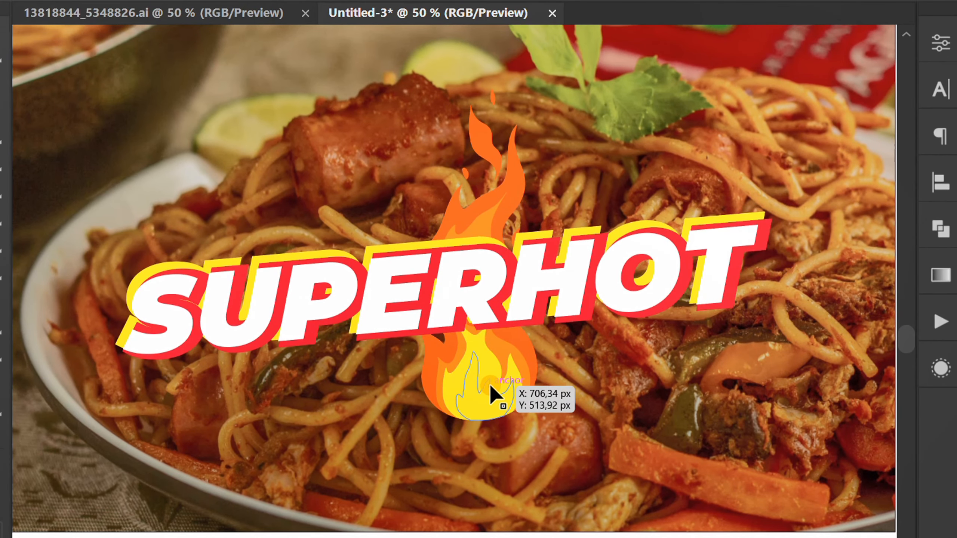
Move the flame group up behind the letter O of the SUPERHOT title
{"action": "left_click_drag", "start_coordinate": [491, 386], "coordinate": [645, 284]}
{"action": "key", "text": "space"}
{"action": "left_click_drag", "start_coordinate": [604, 359], "coordinate": [512, 452]}
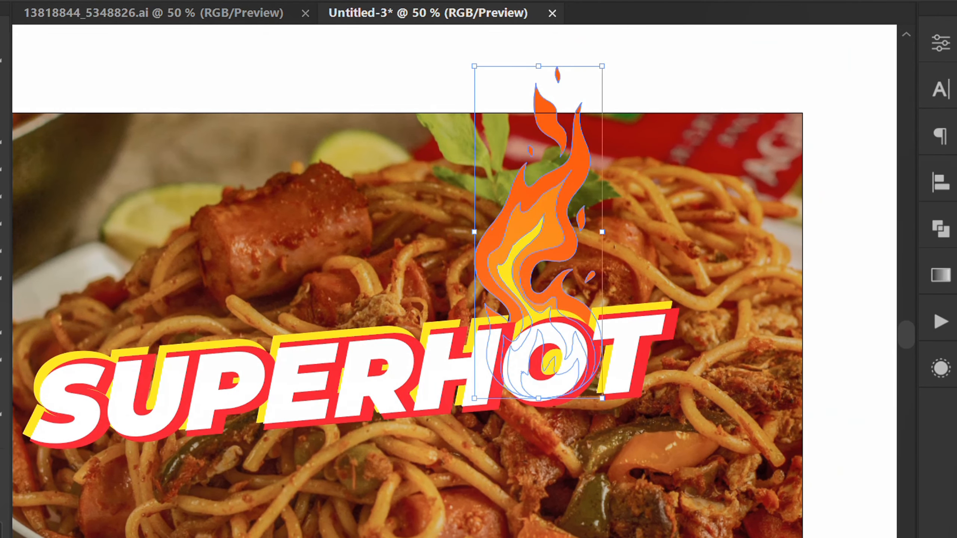
Flip the flame horizontally, rotate it counterclockwise so its tip points left, and keep its base behind the end of the title
{"action": "left_click", "coordinate": [940, 43]}
{"action": "left_click", "coordinate": [809, 181]}
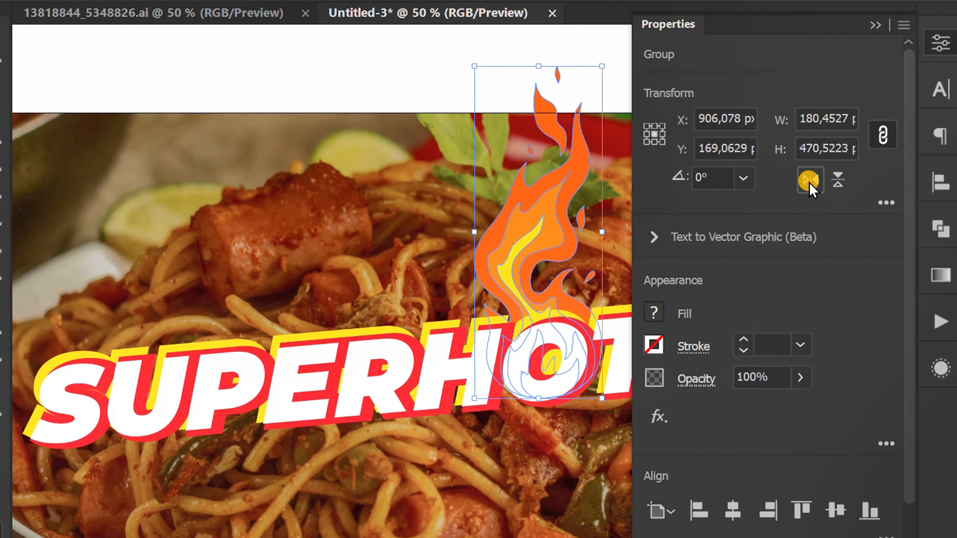
{"action": "left_click", "coordinate": [874, 25]}
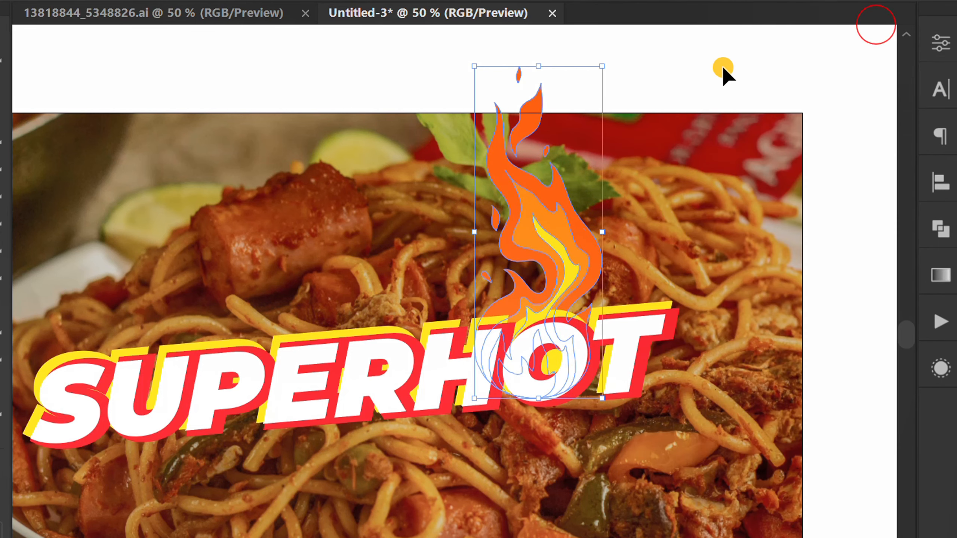
{"action": "left_click_drag", "start_coordinate": [608, 60], "coordinate": [451, 102]}
{"action": "left_click_drag", "start_coordinate": [634, 276], "coordinate": [537, 360]}
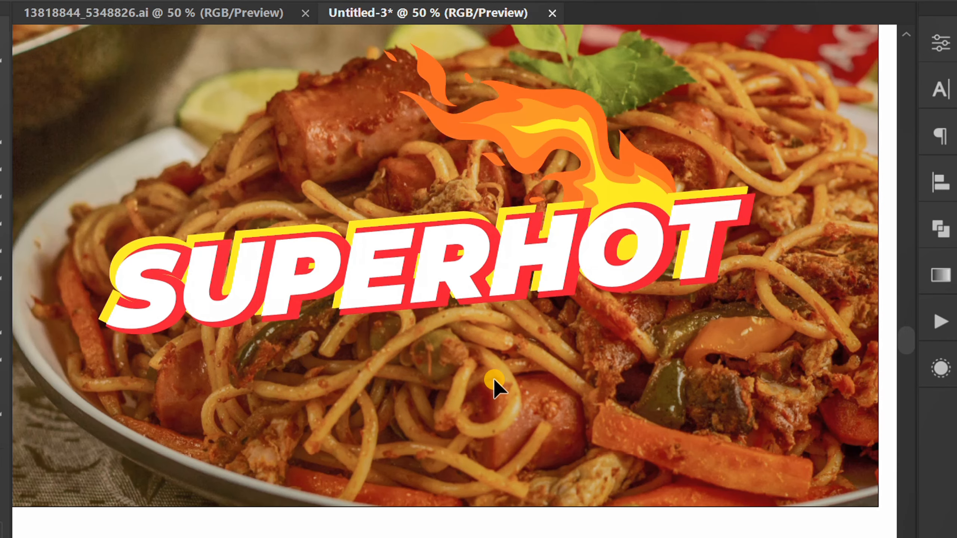
Replace the title wording with SUPERSPICY and fit the artboard in the window
{"action": "double_click", "coordinate": [340, 278]}
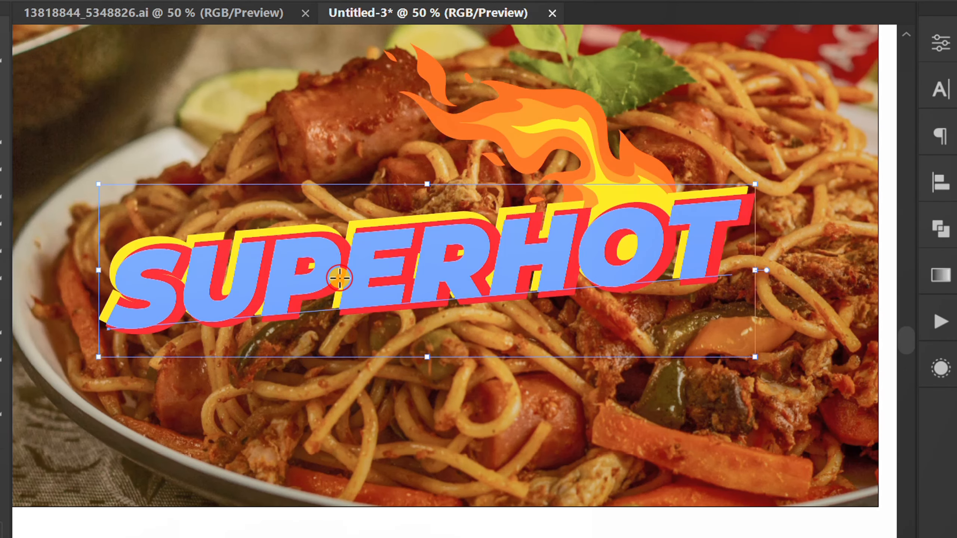
{"action": "key", "text": "ctrl+a"}
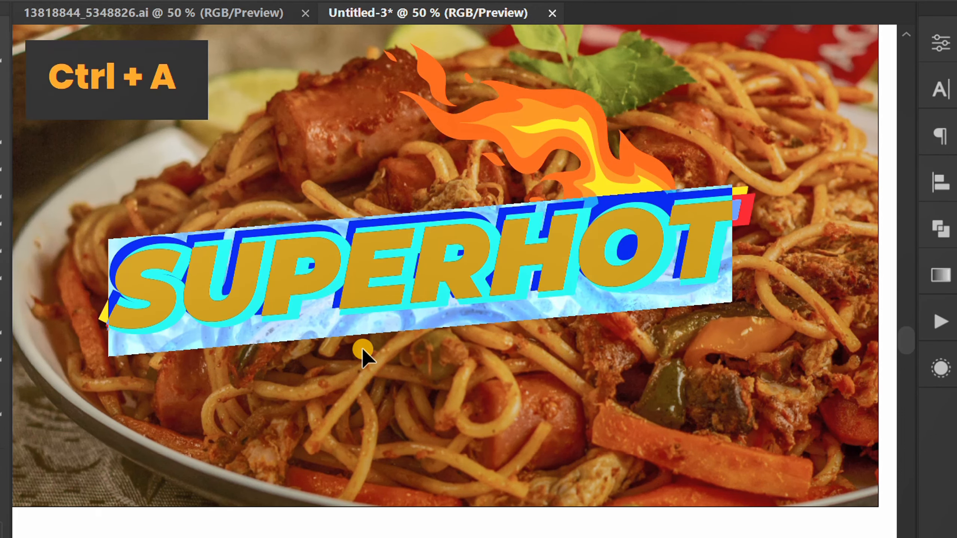
{"action": "type", "text": "SUPERSPICY"}
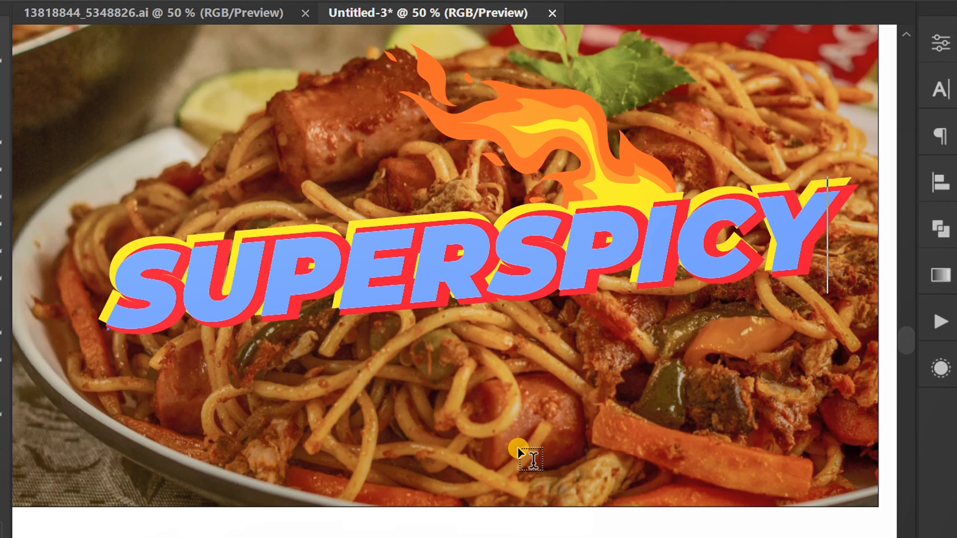
{"action": "key", "text": "Escape"}
{"action": "key", "text": "ctrl+0"}
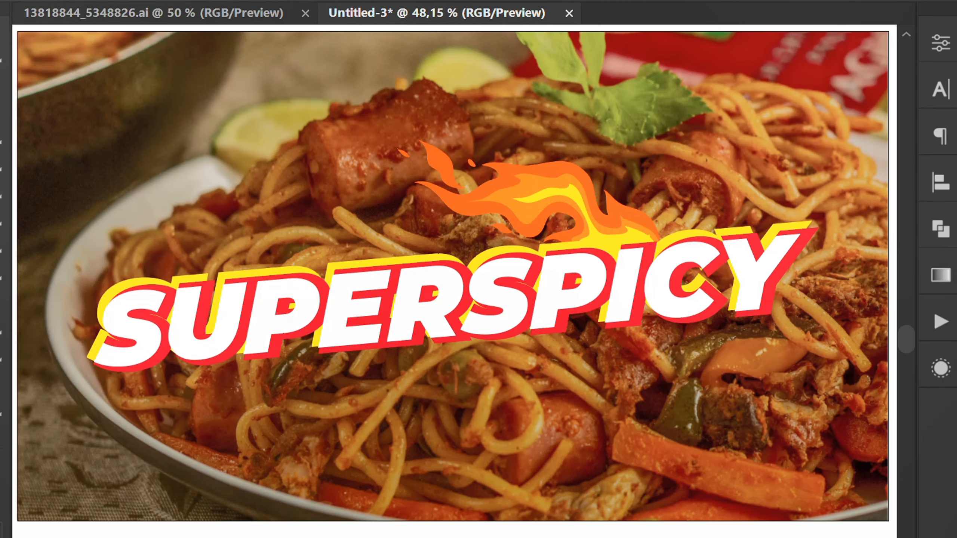